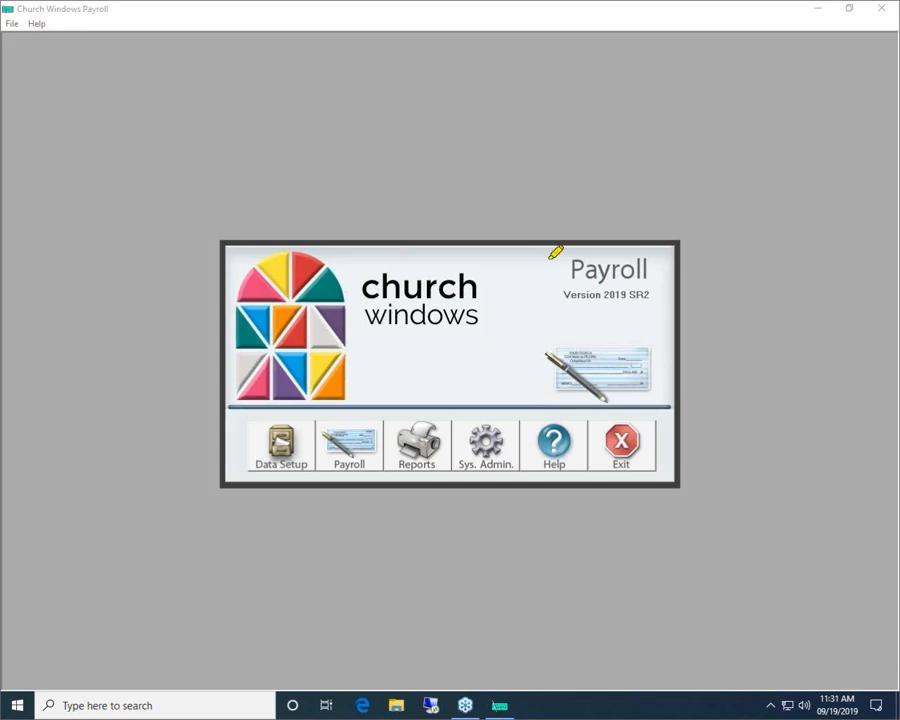
Step: Start a payroll calculation with the pay period ended date set to 09/15/2019 and continue to the employee selection
left_click_drag(564, 292, 651, 292)
left_click(334, 459)
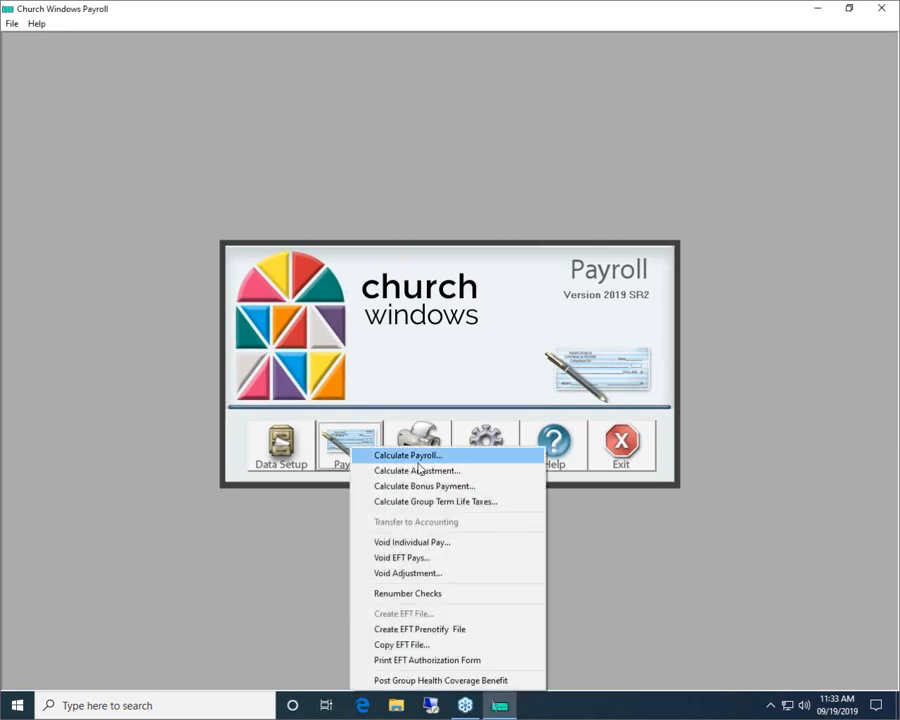
left_click(486, 458)
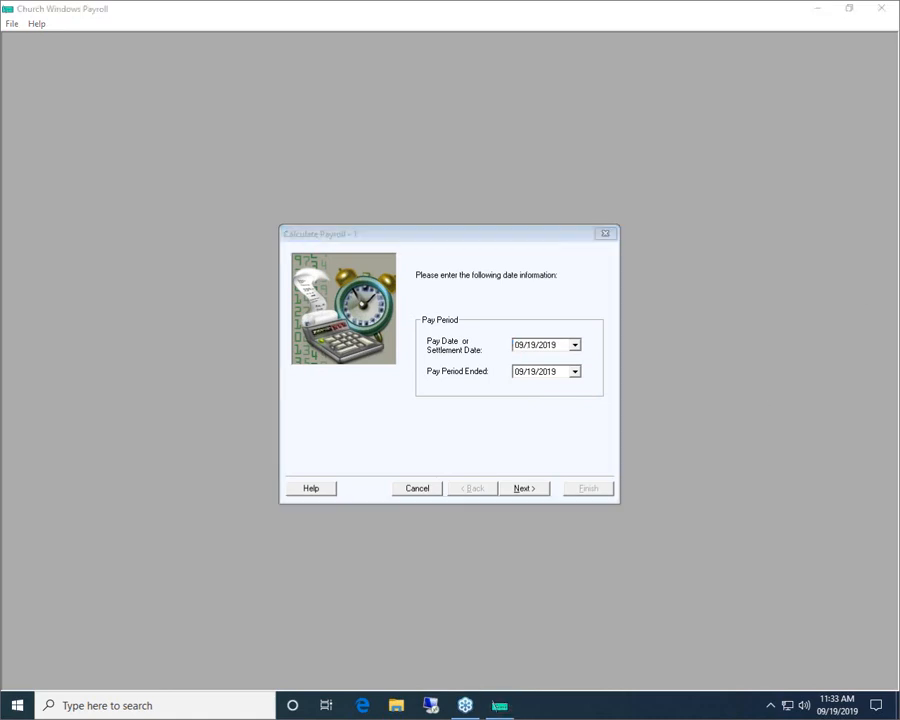
left_click_drag(283, 233, 364, 233)
left_click(360, 233)
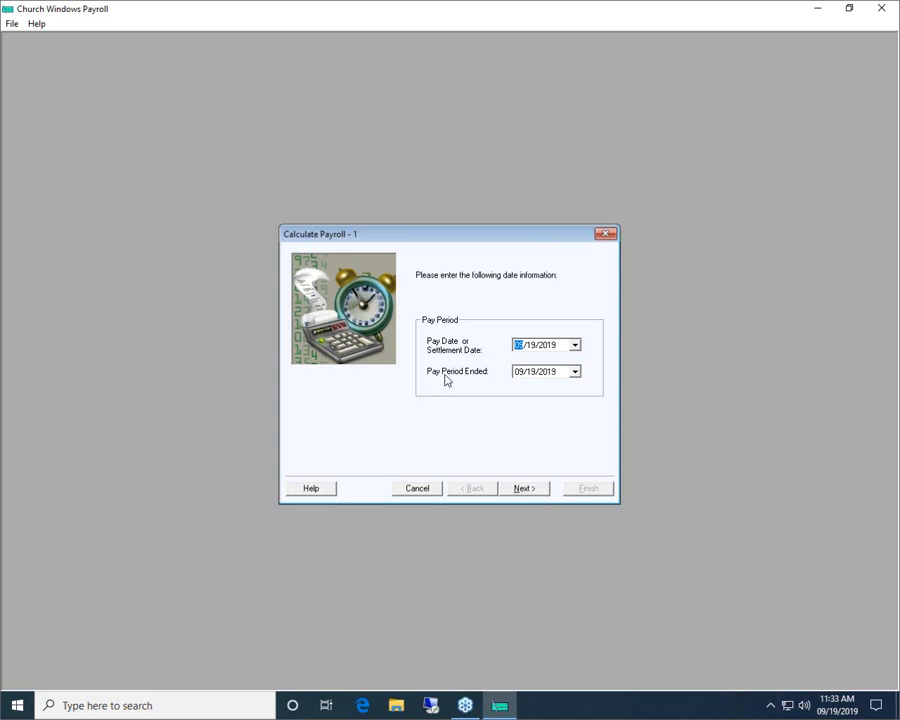
left_click(575, 372)
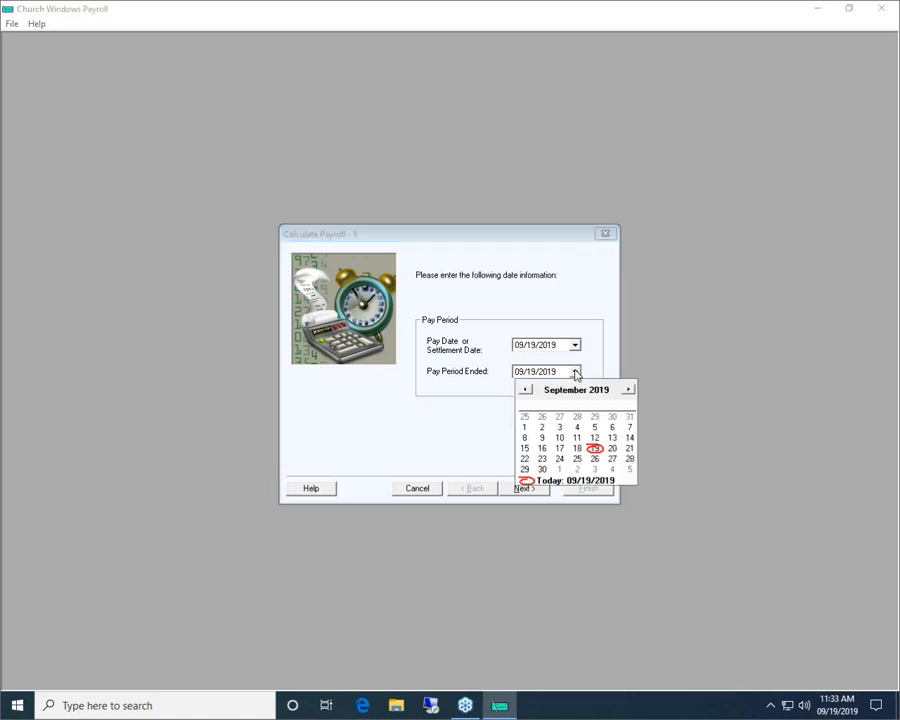
left_click(524, 448)
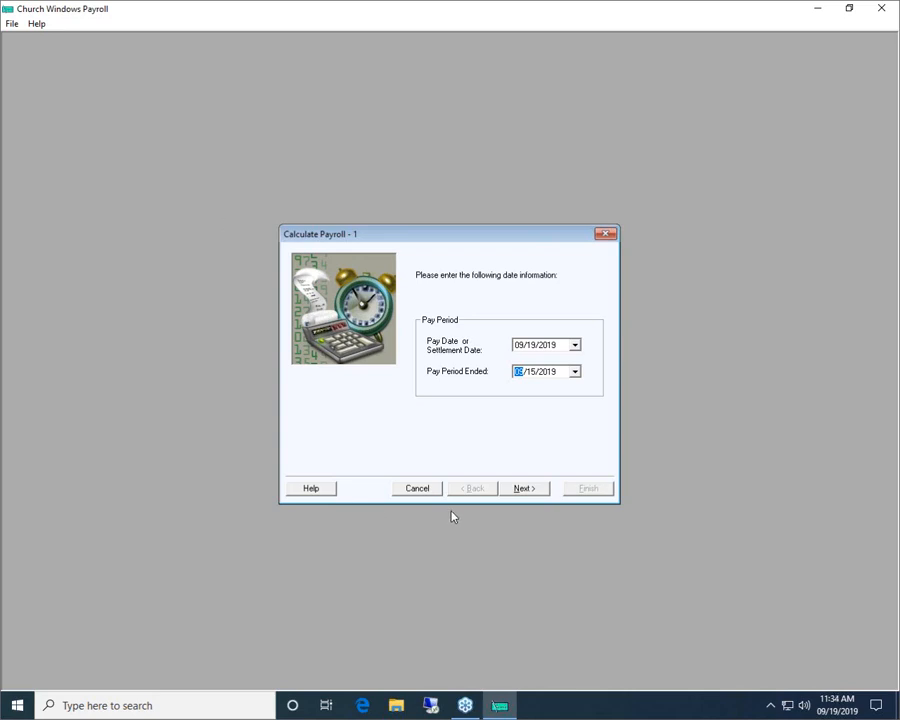
left_click(538, 490)
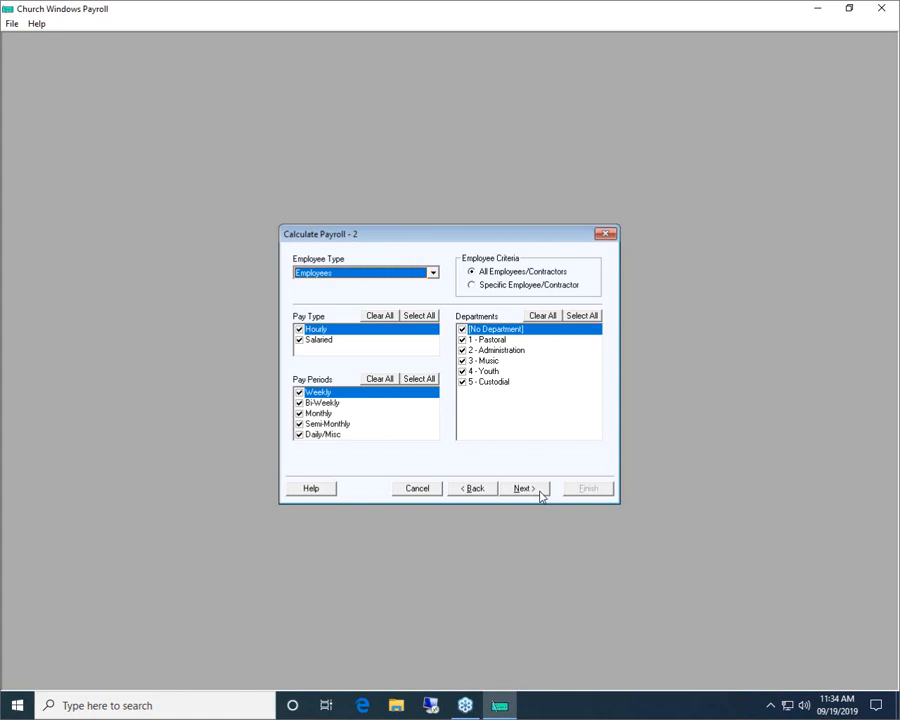
Step: Limit the payroll to specific employees, include only the first two in the list, and continue to their pay details
left_click(495, 273)
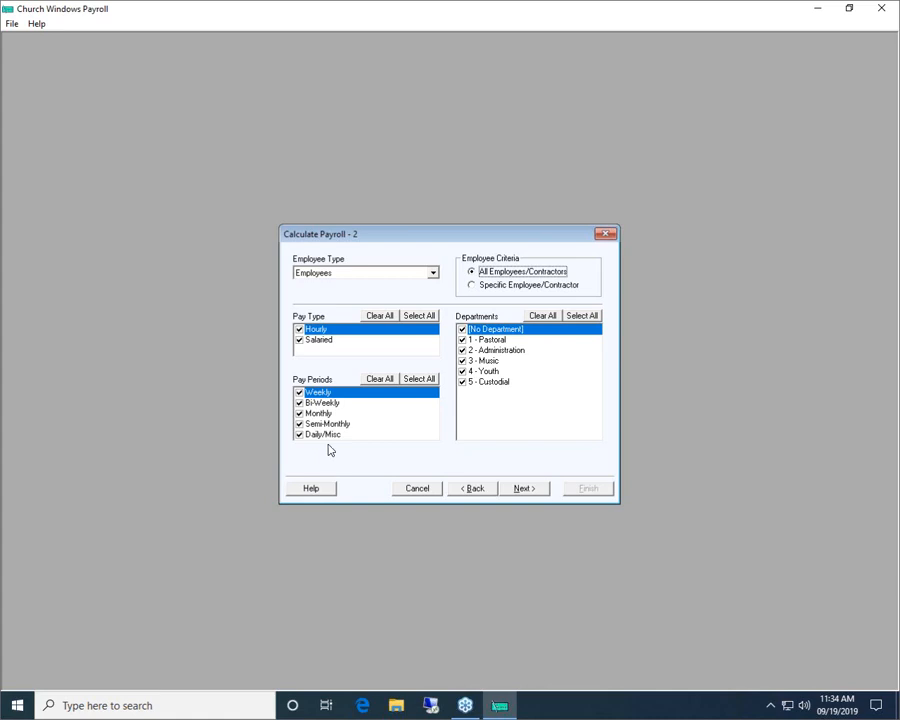
left_click(514, 288)
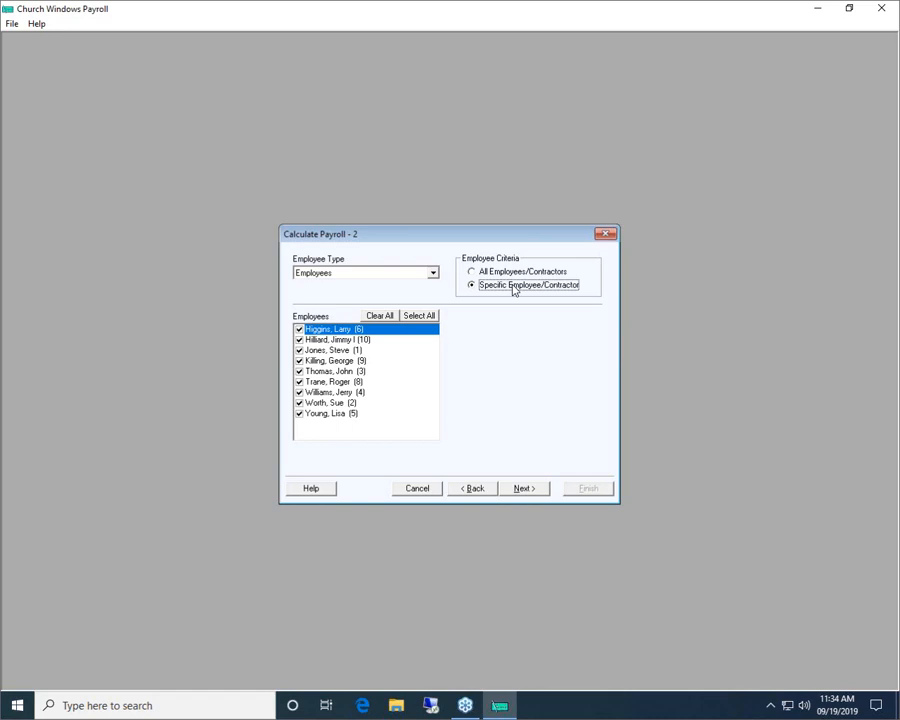
left_click(384, 316)
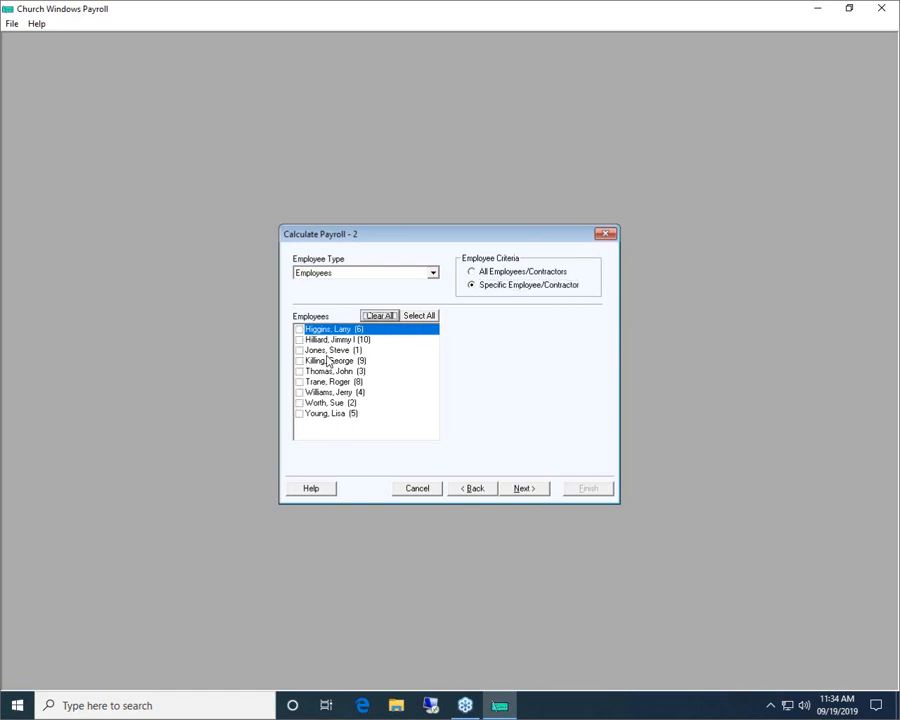
left_click(298, 329)
left_click(298, 340)
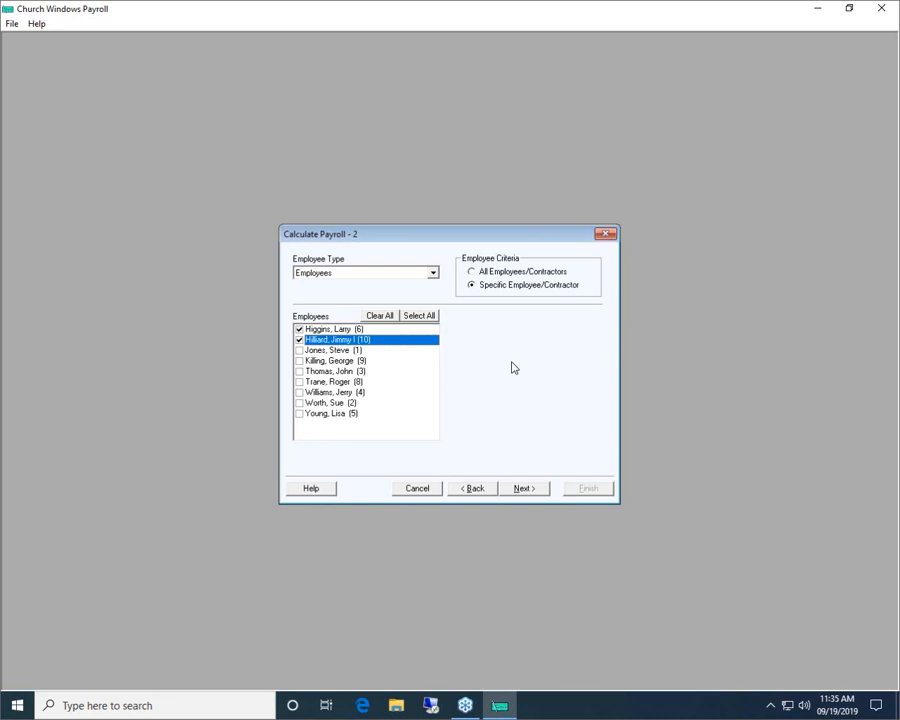
left_click(528, 492)
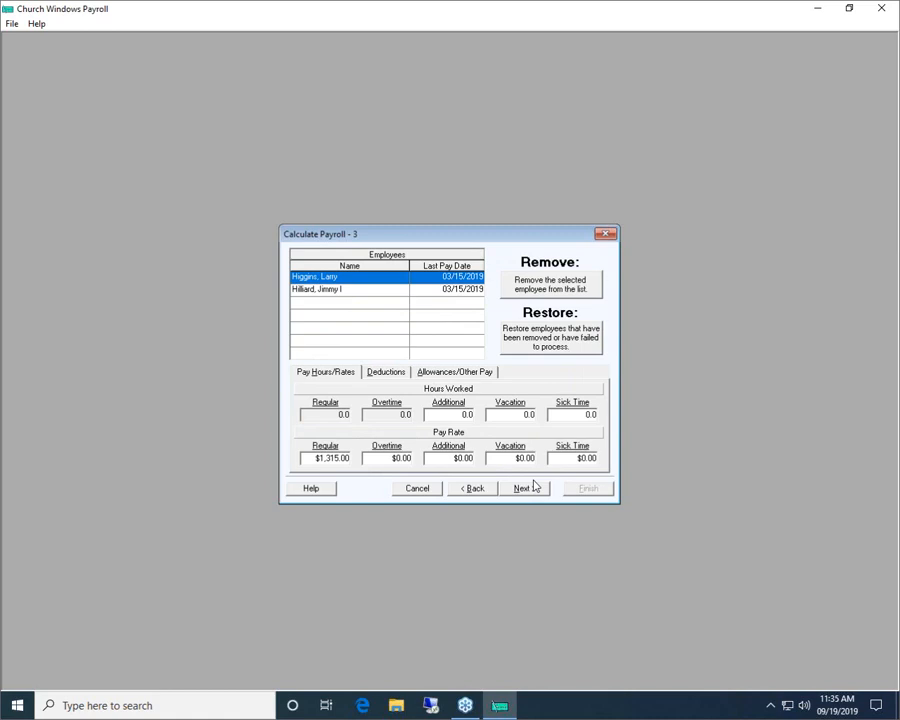
Step: Set the second employee's regular hours worked to 48
left_click(350, 292)
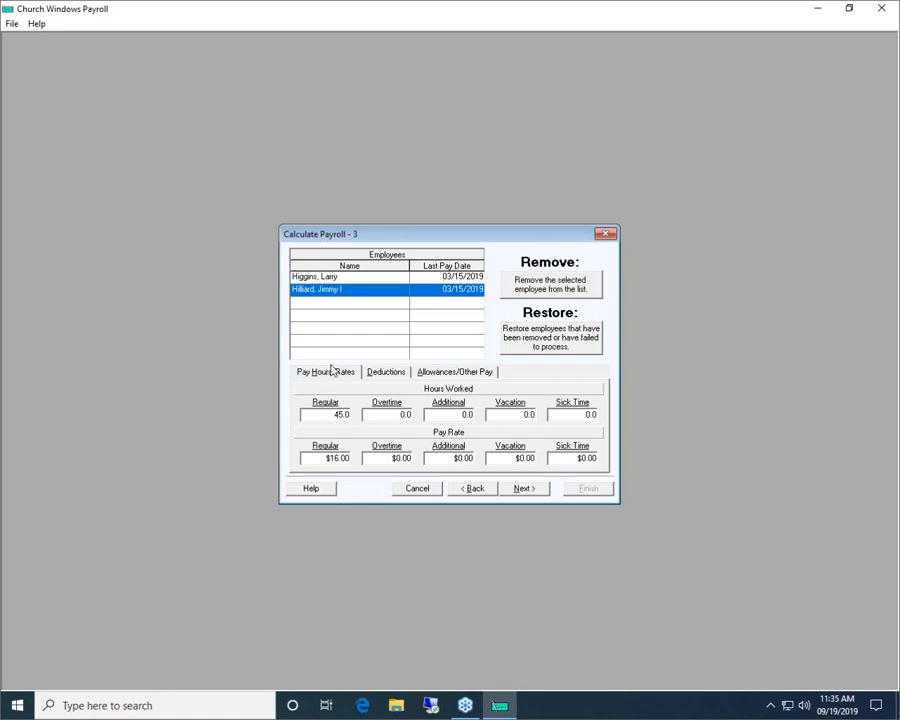
left_click(327, 374)
key("Tab")
type("48")
key("Tab")
Step: Review the first employee's Health Ins, Dental Ins and 403(b) pension deductions for this payroll
left_click(340, 277)
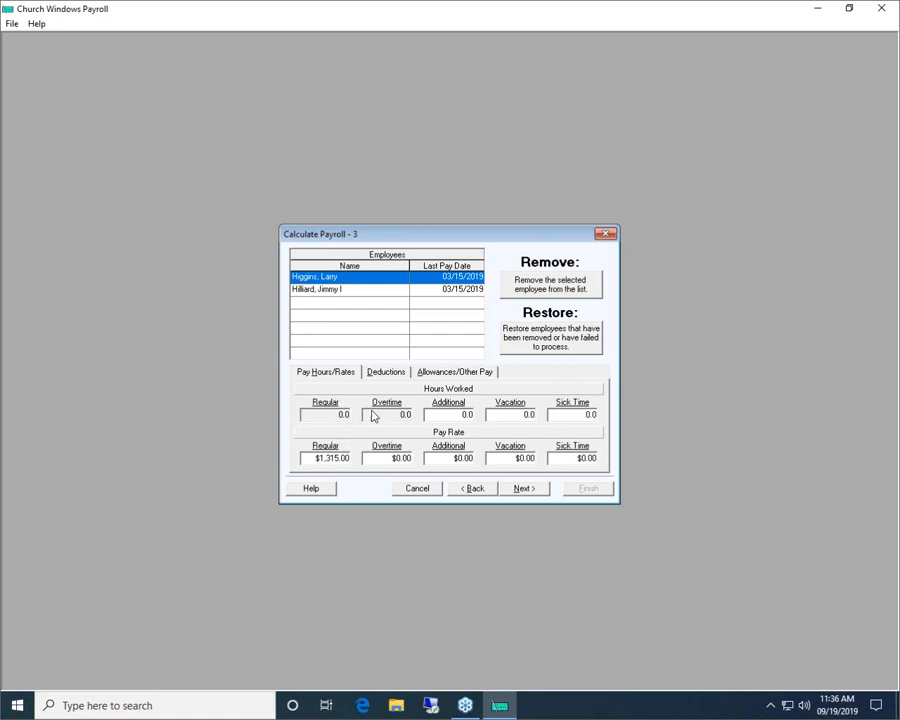
left_click(378, 374)
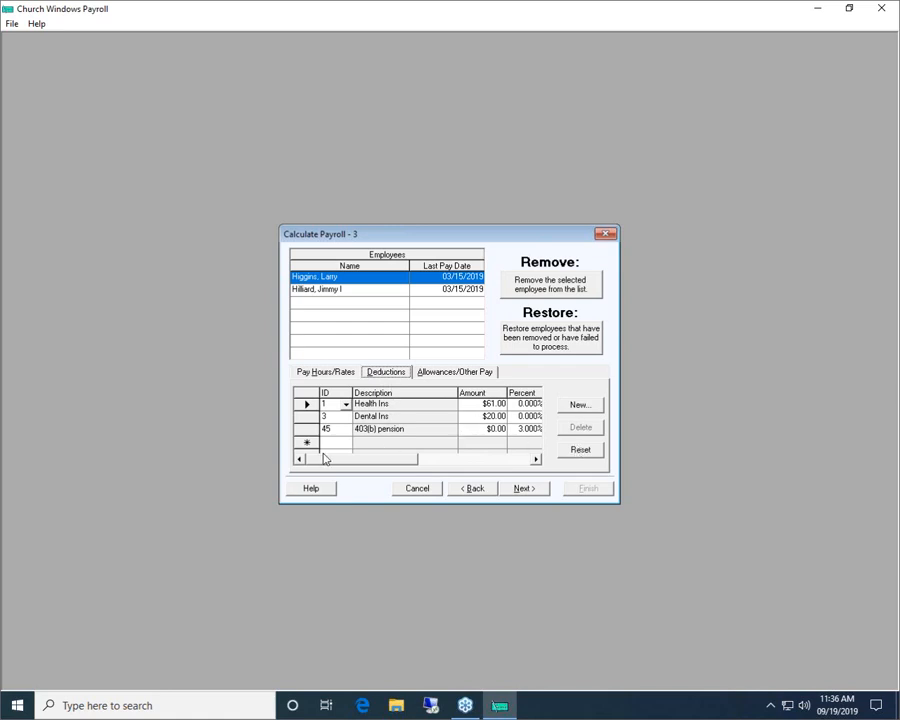
left_click(480, 416)
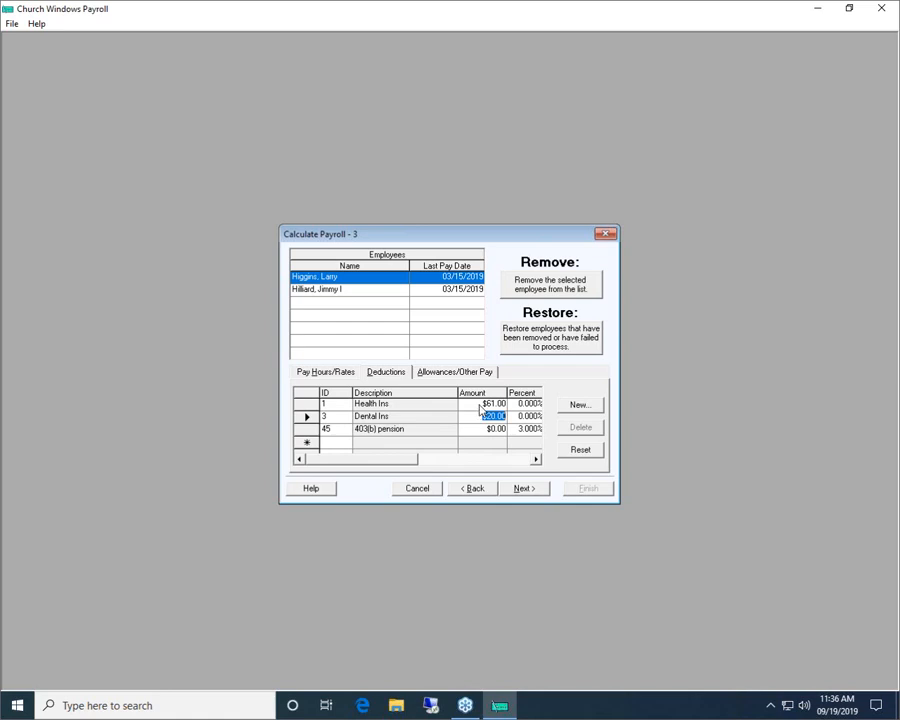
key("Up")
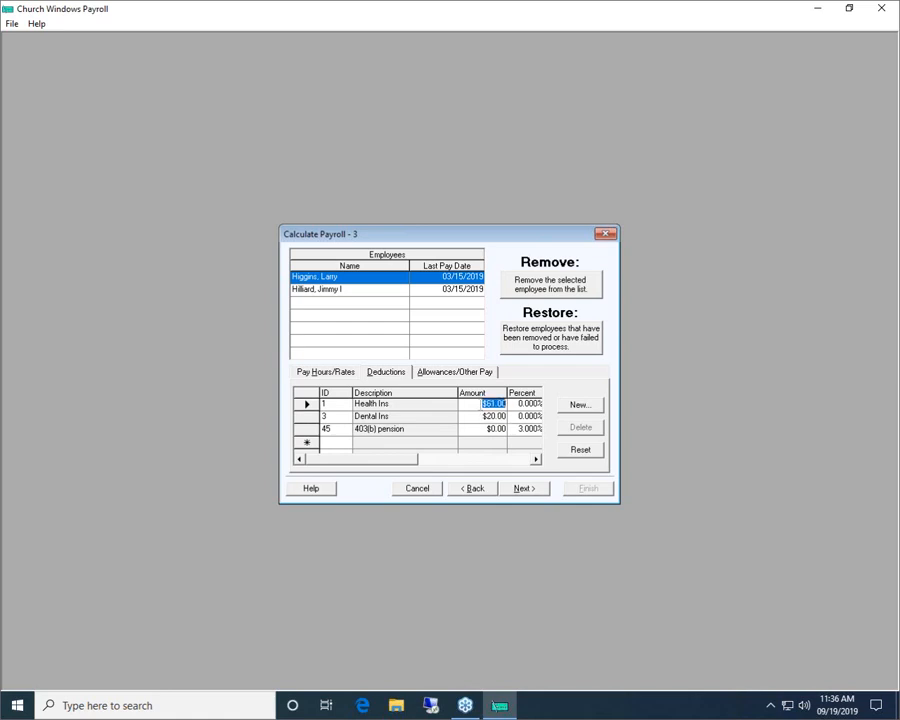
left_click(521, 406)
left_click(481, 417)
left_click(479, 430)
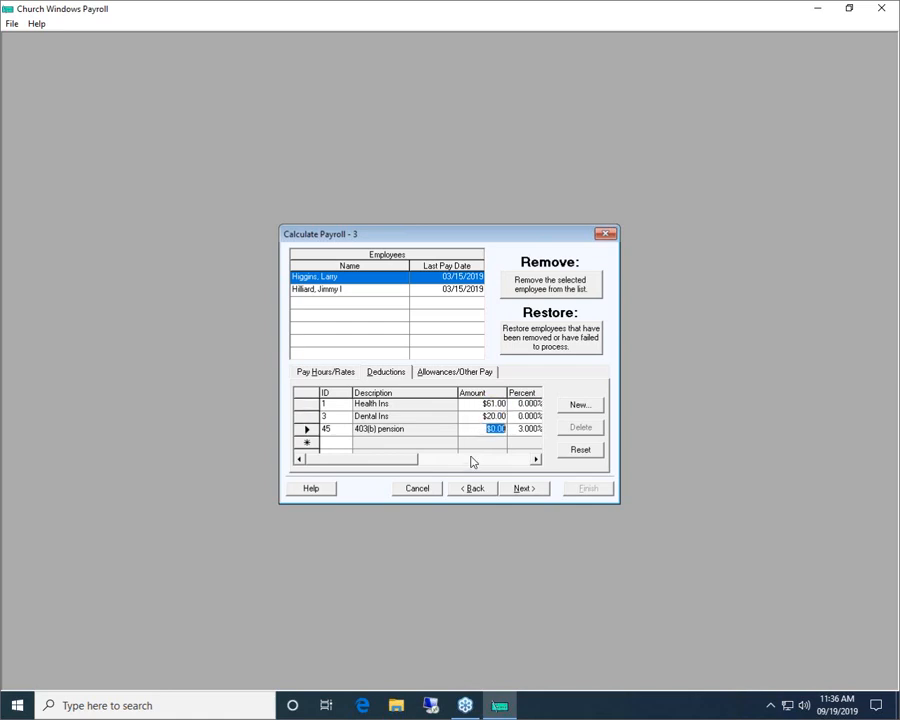
Step: Check the first employee's Housing and Automobile-flat rate allowances, and continue to the report options
left_click(448, 374)
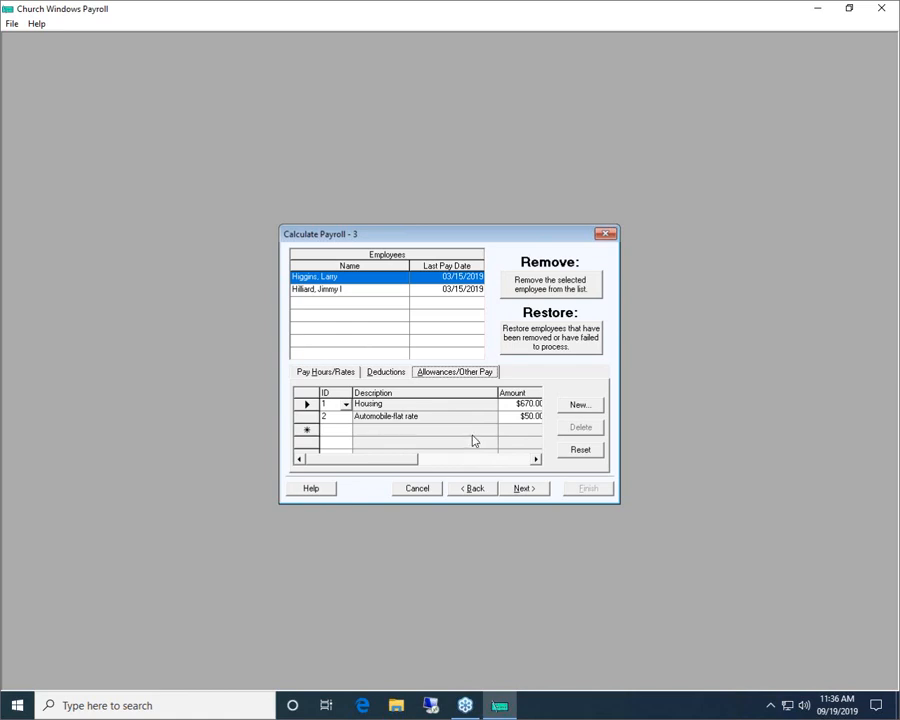
left_click(526, 404)
left_click(521, 417)
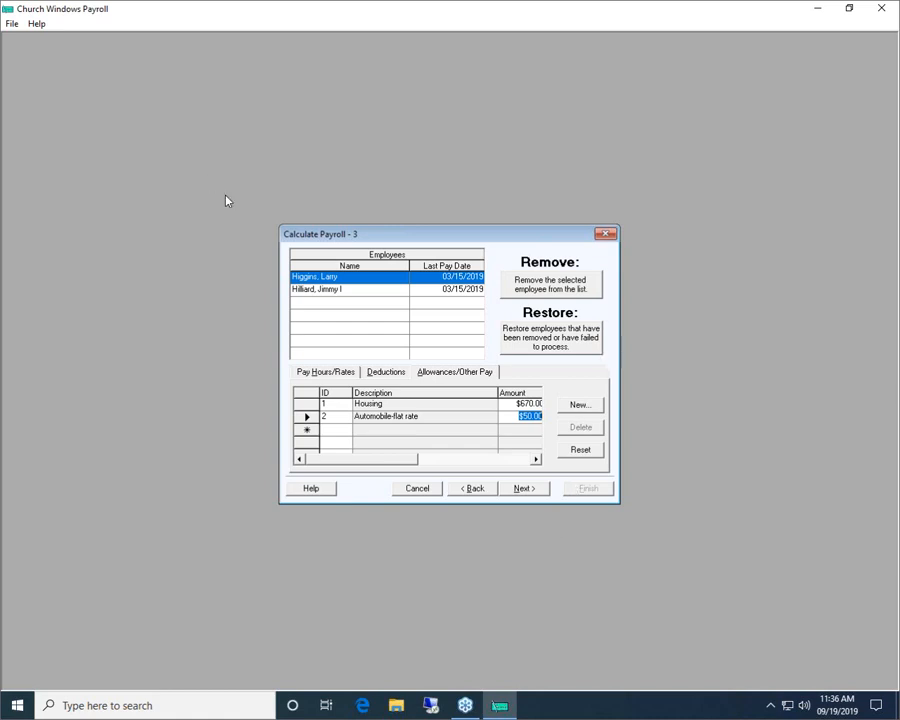
left_click(521, 490)
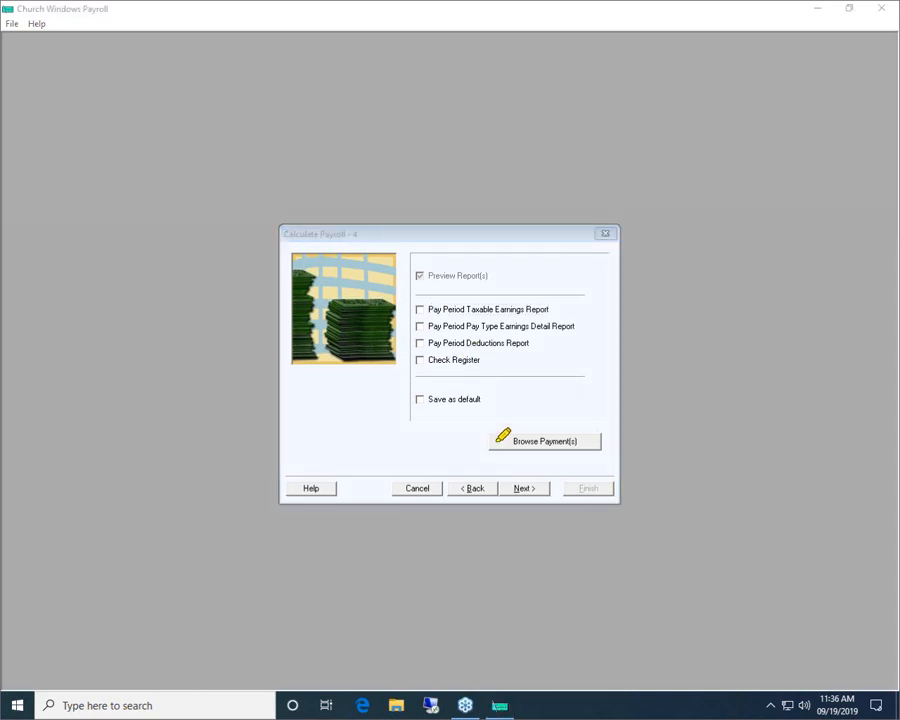
Step: Browse the calculated payments, examine the tax deductions of both employees, and close the window without making changes
mouse_move(492, 440)
left_mouse_down()
mouse_move(594, 437)
mouse_move(496, 442)
left_mouse_up()
left_click(556, 443)
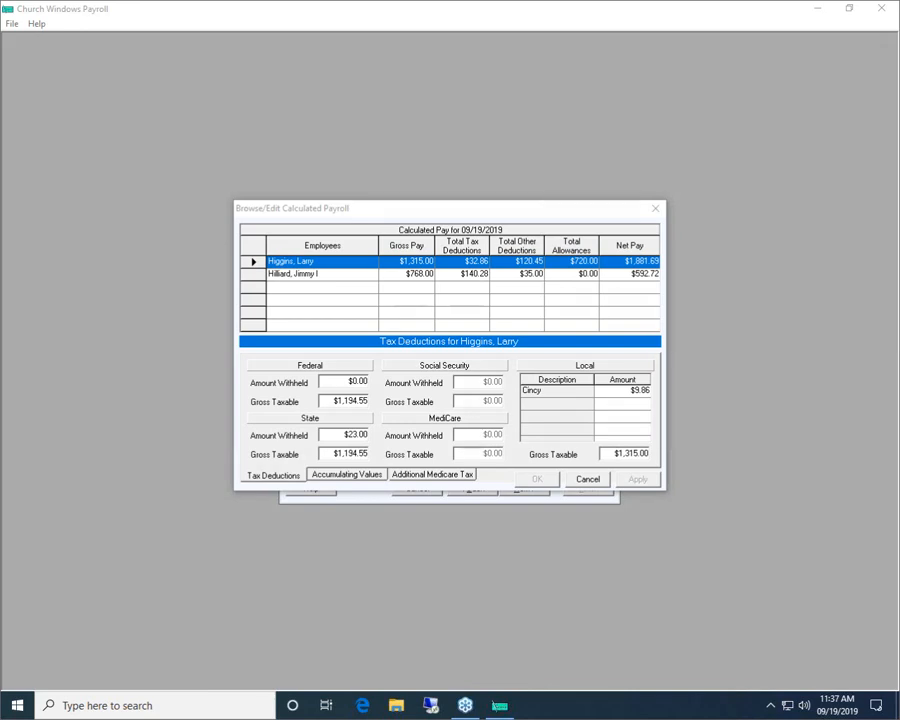
left_click(352, 380)
left_click_drag(484, 384, 508, 381)
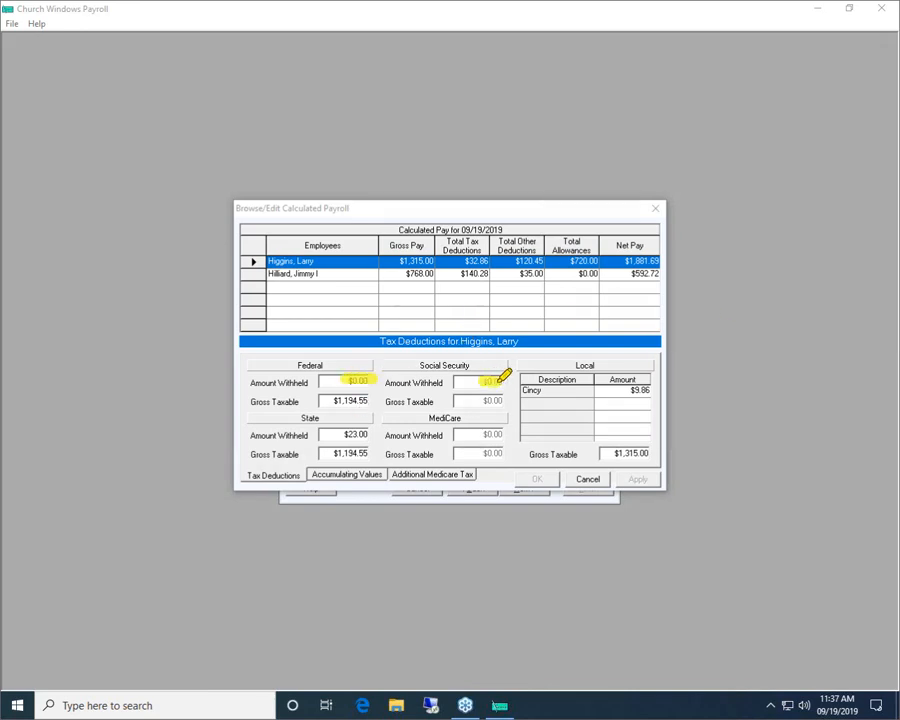
left_click_drag(468, 436, 513, 434)
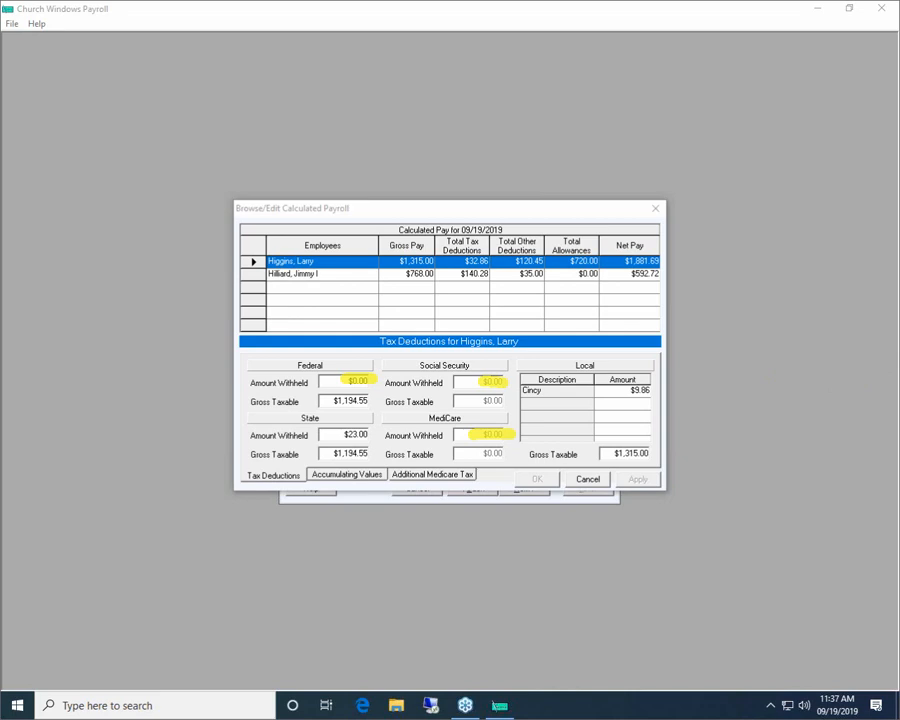
key("Escape")
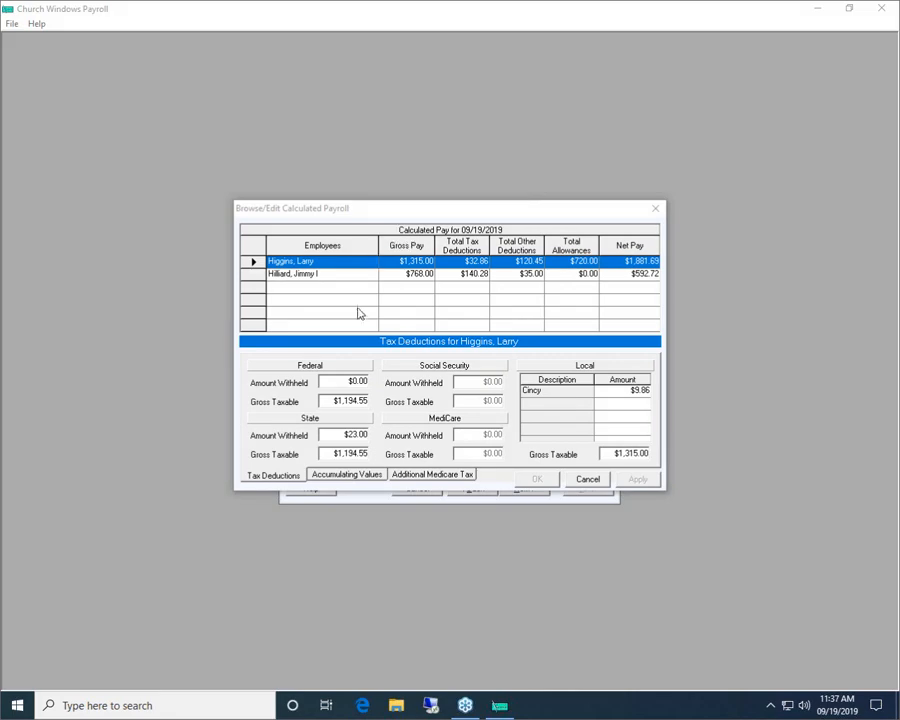
left_click(352, 274)
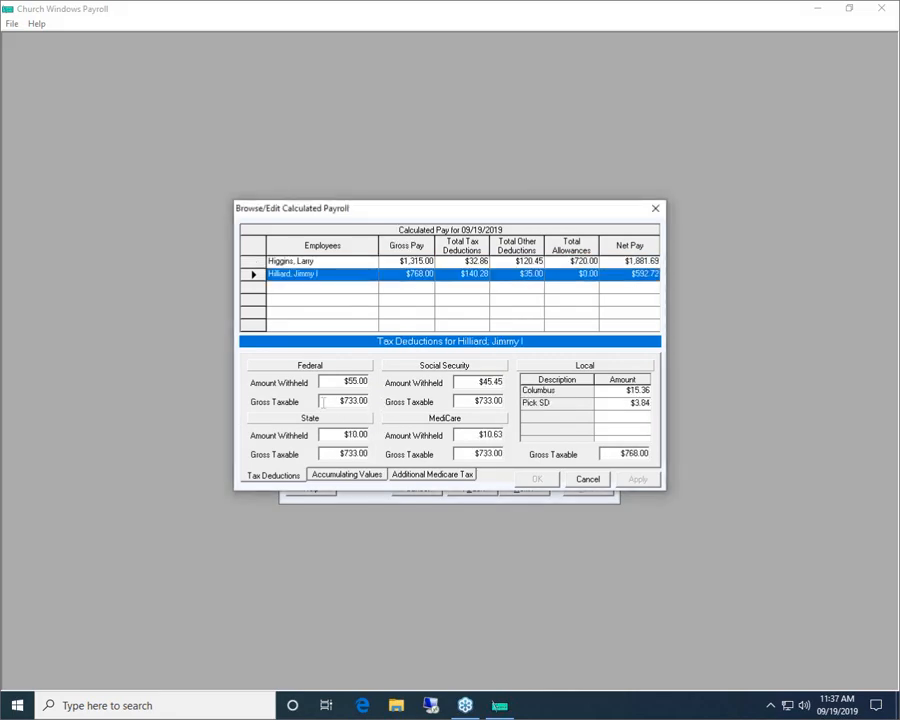
left_click(360, 401)
left_click(584, 480)
Step: Include the Taxable Earnings, Pay Type Earnings Detail and Deductions pay period reports plus the Check Register, and generate the preview
left_click(450, 312)
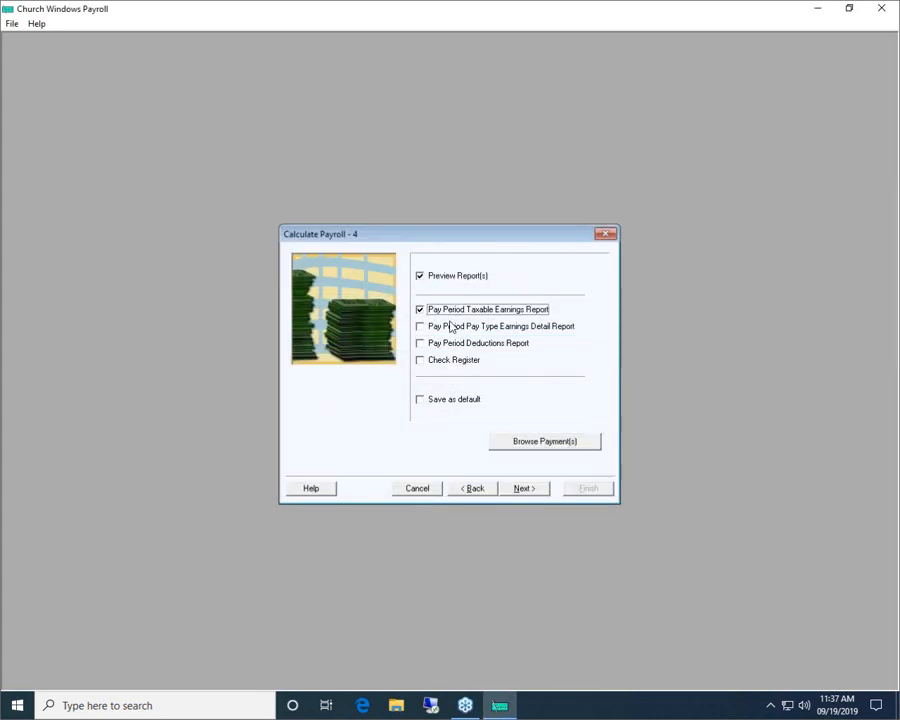
left_click(450, 326)
left_click(452, 343)
left_click(454, 360)
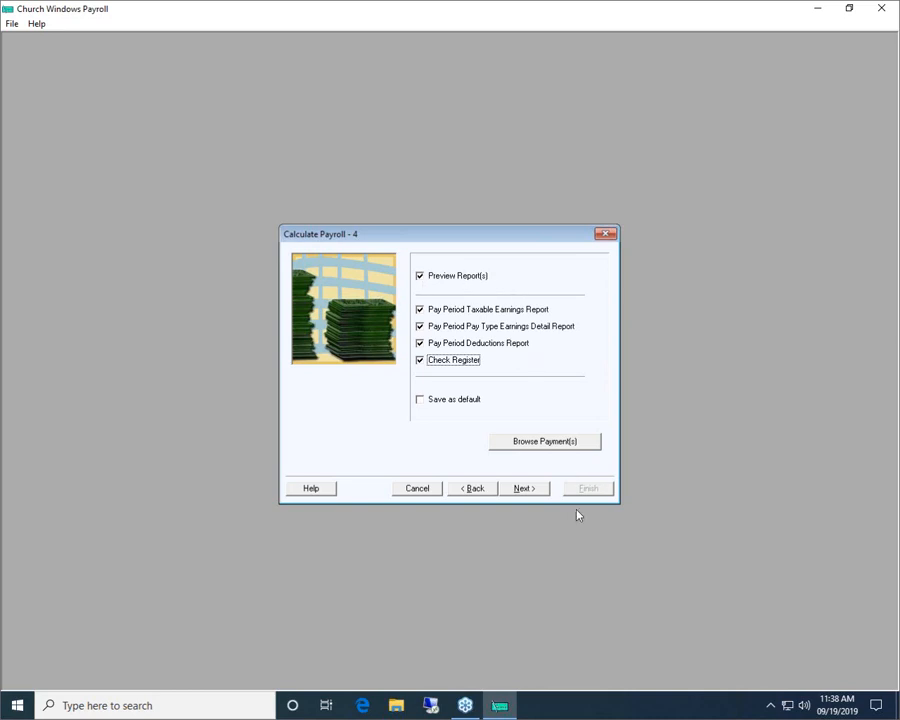
left_click(522, 488)
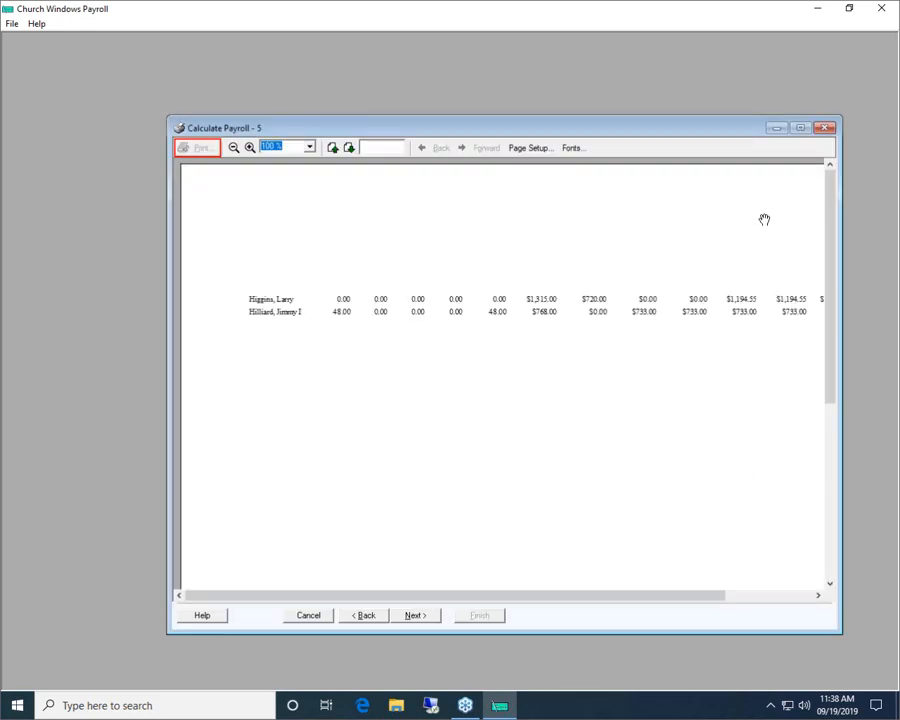
Step: Maximize the report preview and examine the taxable earnings, pay type earnings, deductions and 941 deposit, and check register pages
left_click(800, 128)
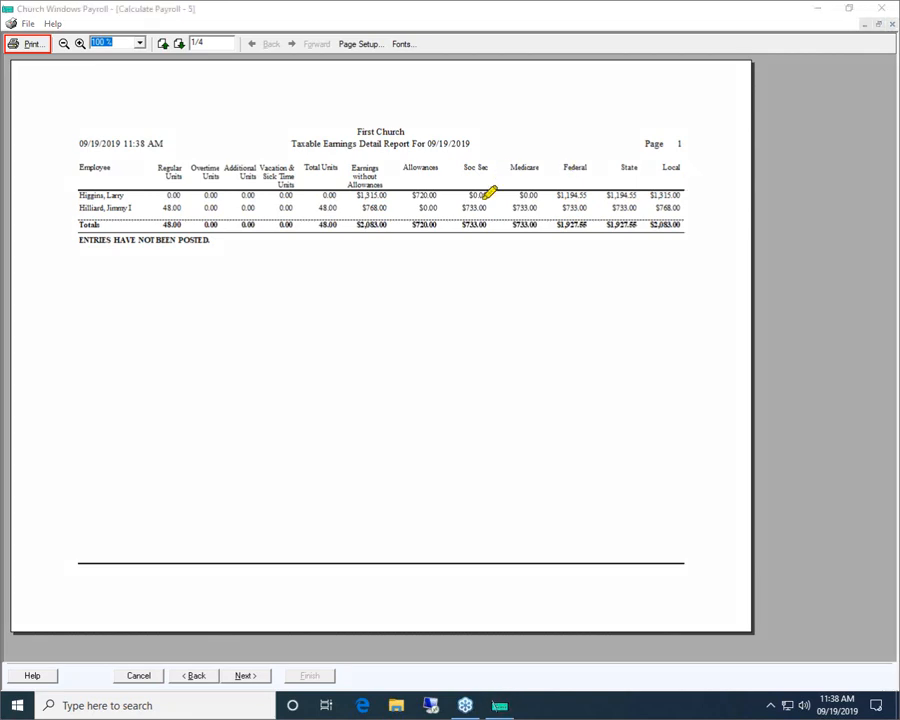
left_click_drag(464, 195, 541, 195)
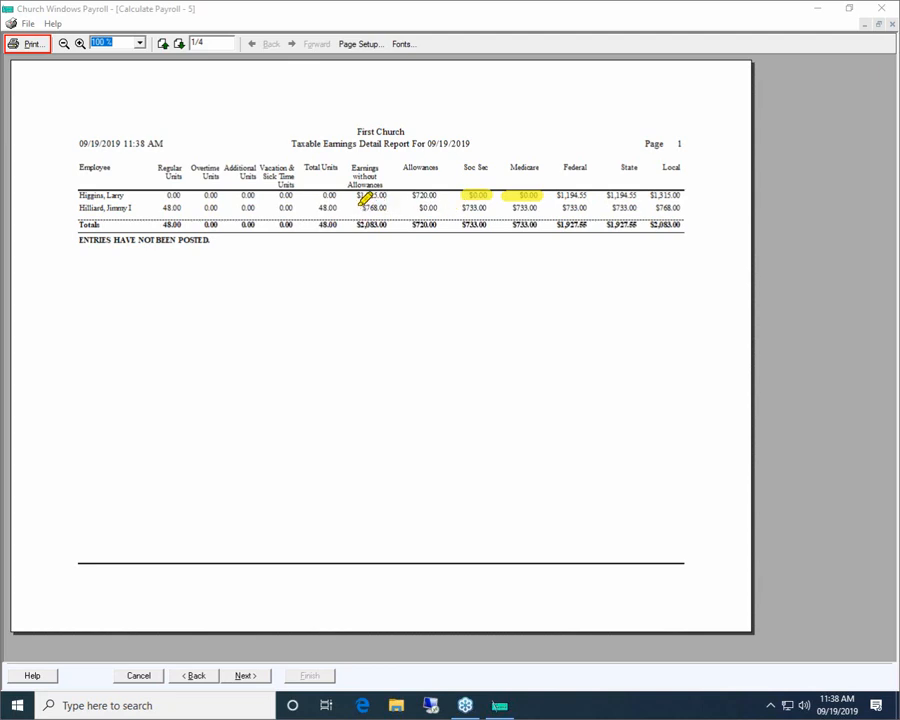
left_click_drag(408, 195, 434, 194)
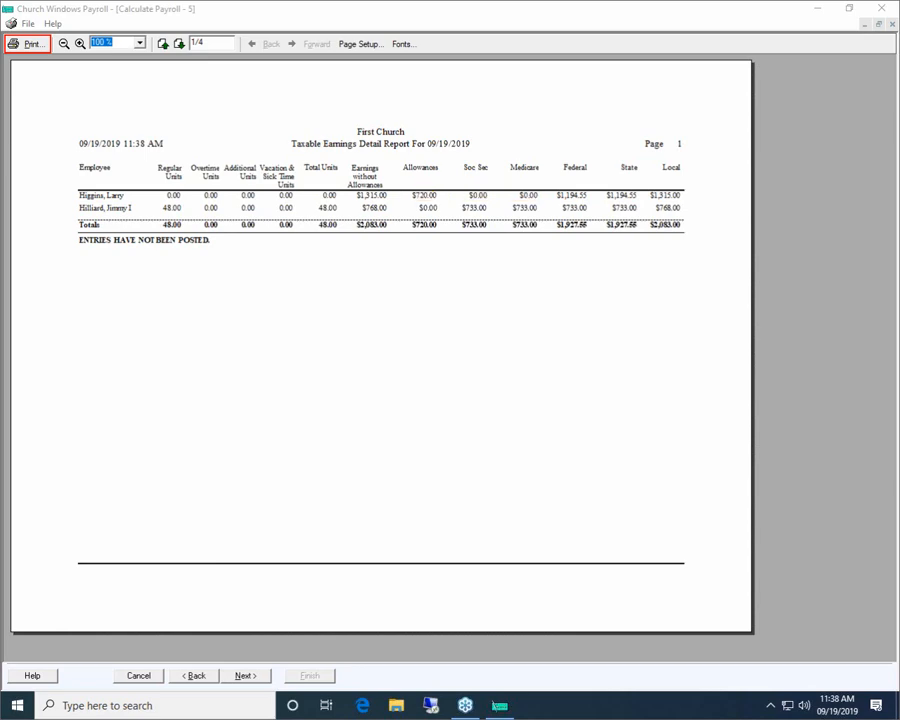
left_click(179, 43)
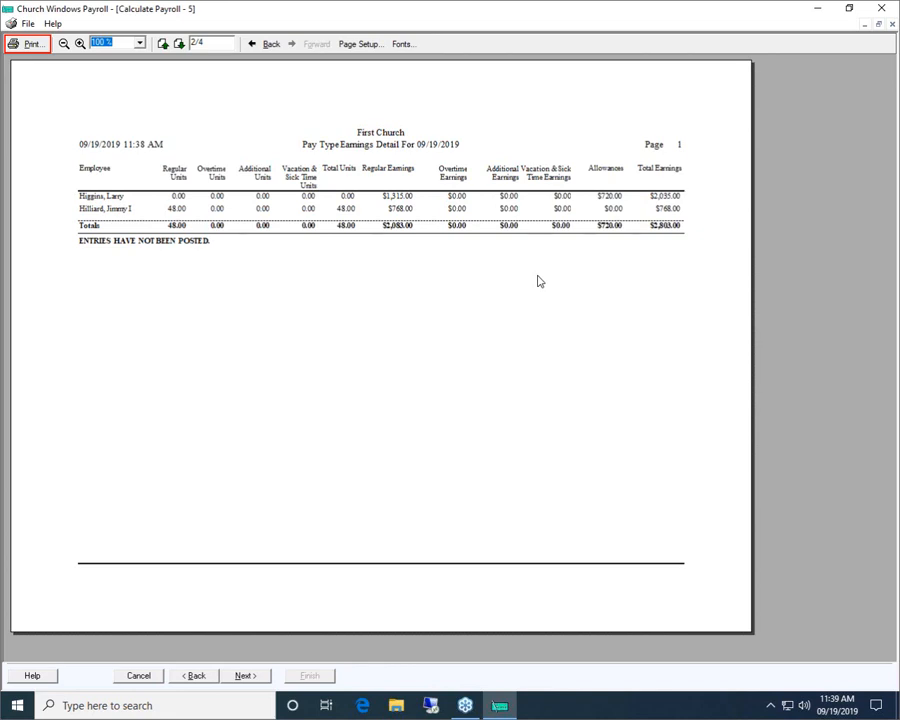
left_click(179, 44)
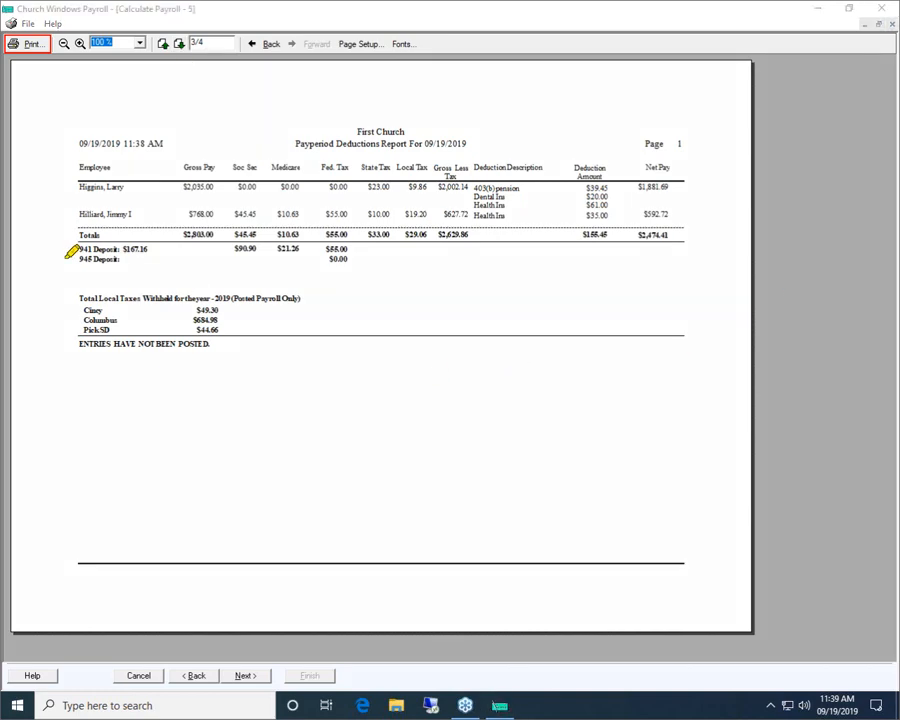
left_click_drag(119, 248, 150, 248)
left_click(180, 45)
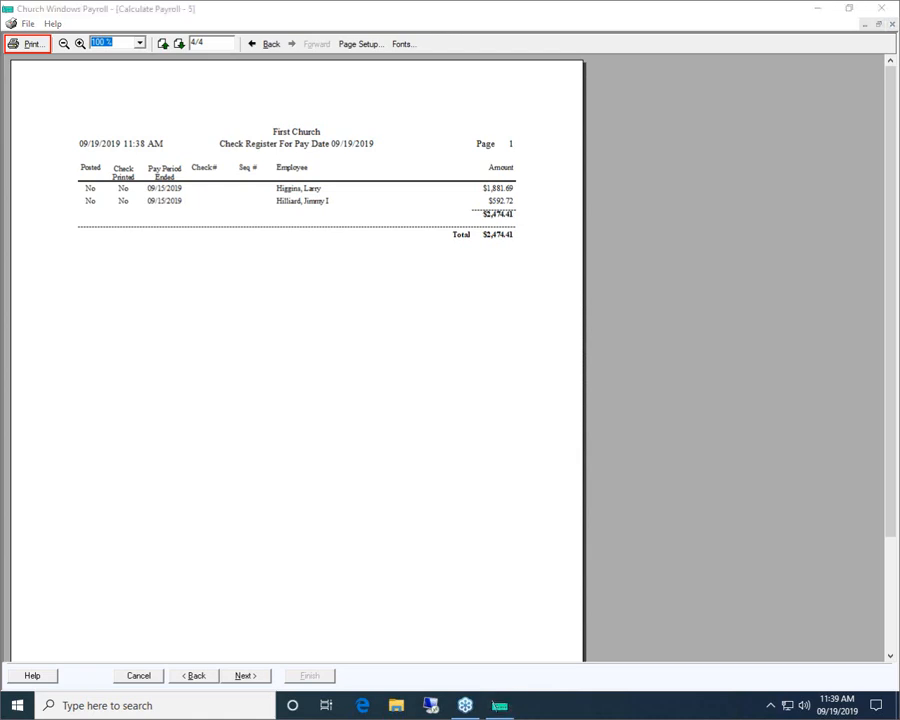
mouse_move(6, 42)
left_mouse_down()
mouse_move(46, 40)
mouse_move(6, 36)
left_mouse_up()
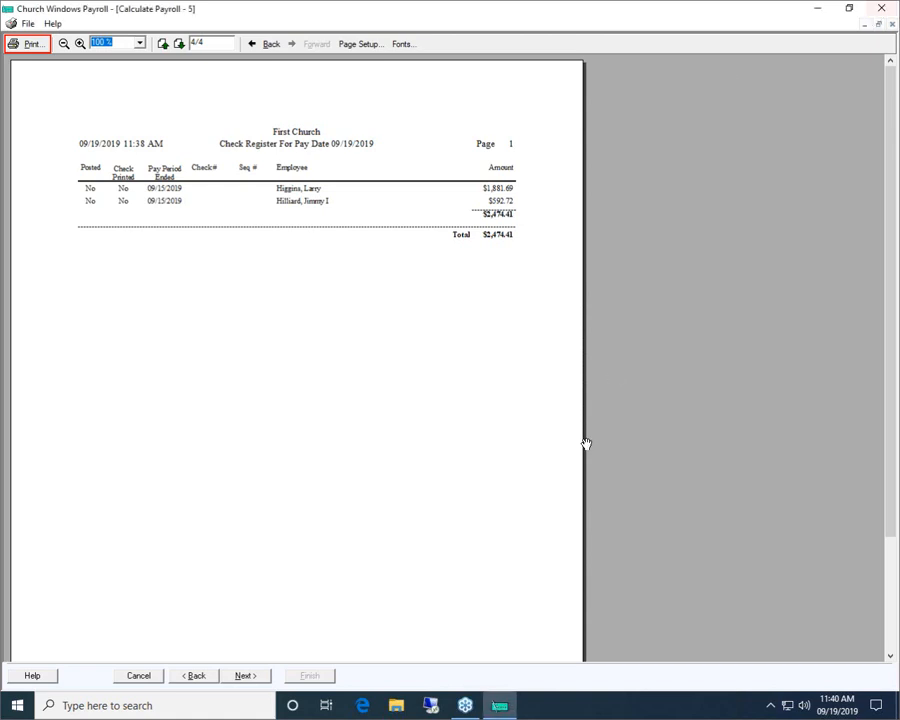
Step: Continue past the report preview, choose not to post to payroll, and finish the calculation unposted
left_click(241, 675)
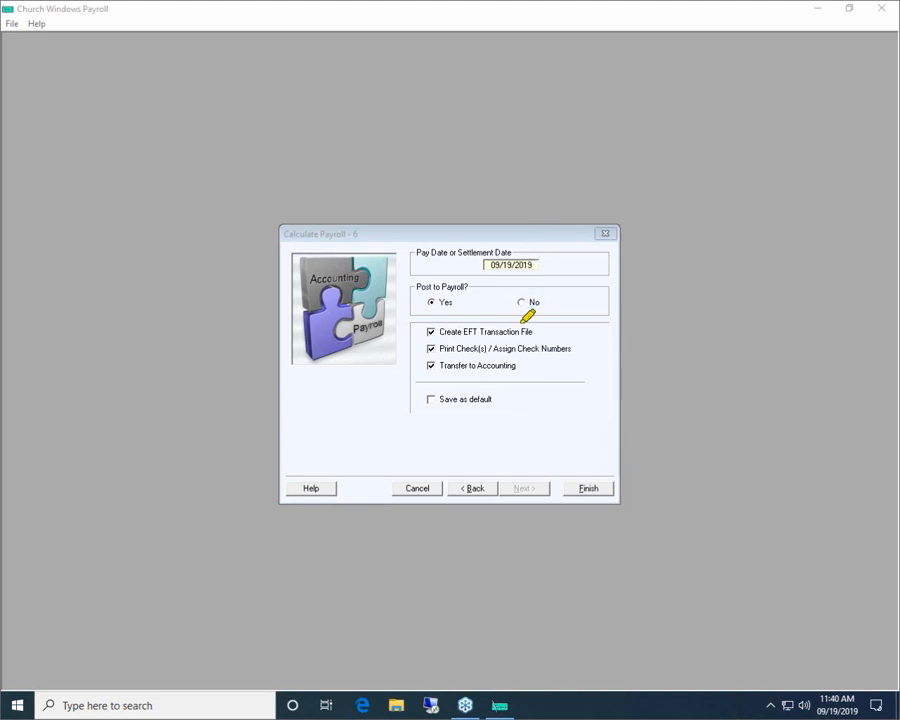
left_click_drag(440, 331, 553, 332)
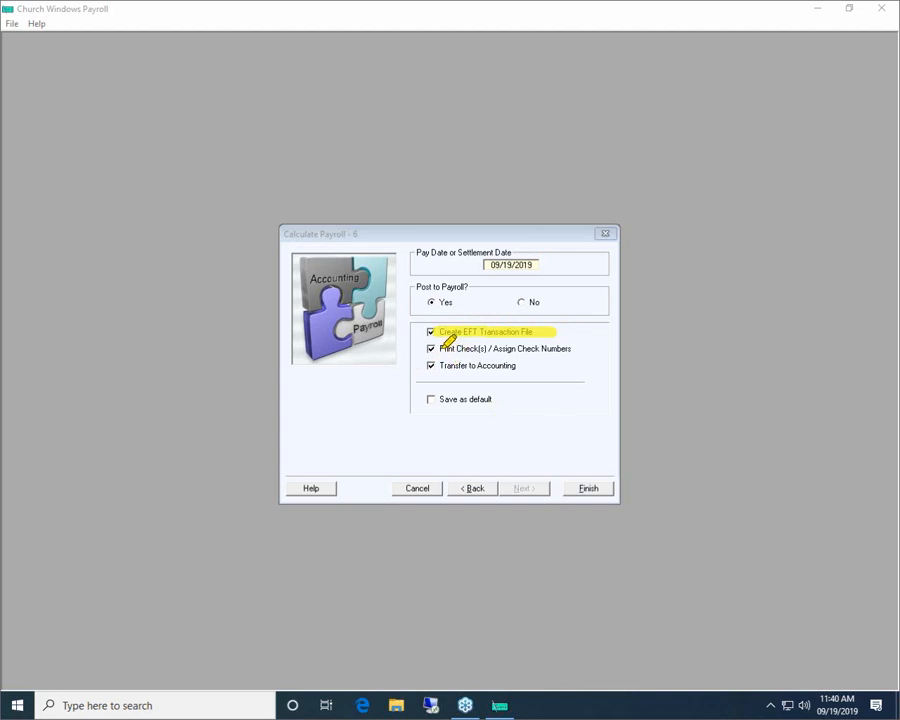
left_click_drag(440, 348, 576, 346)
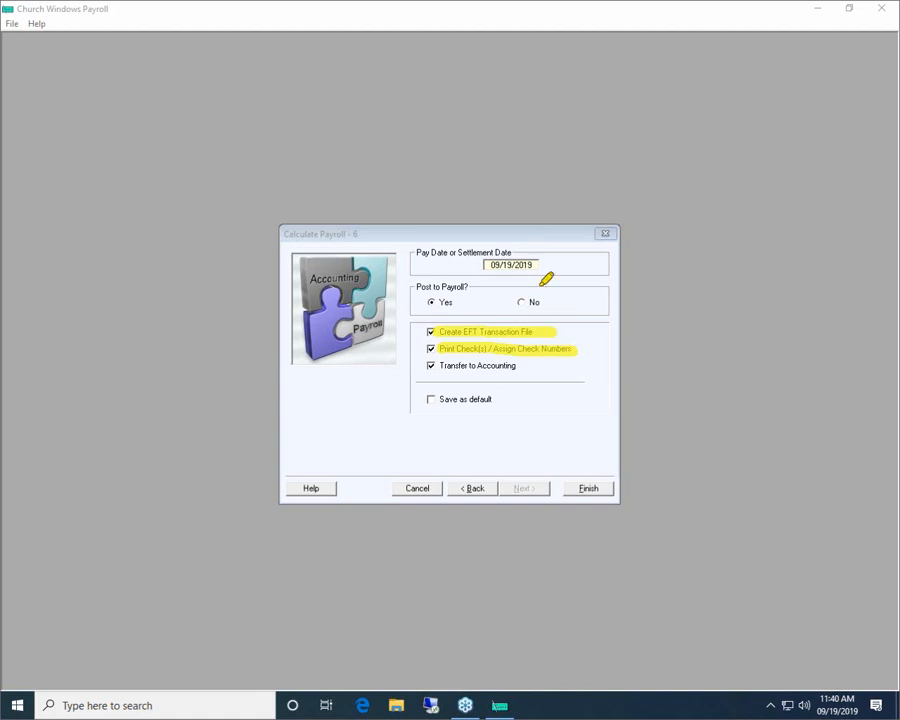
left_click_drag(452, 362, 519, 365)
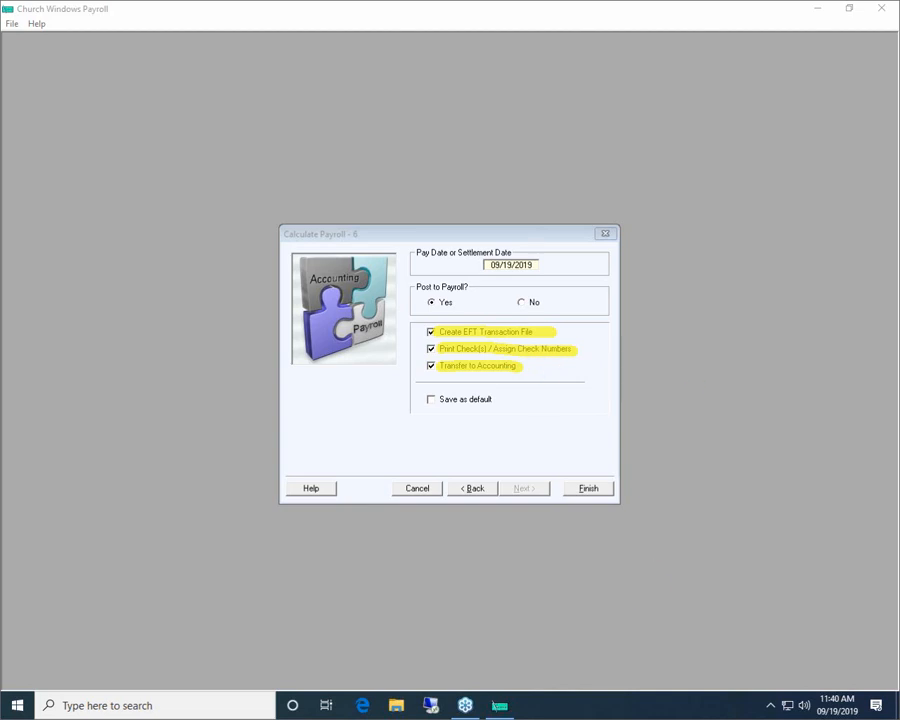
key("Escape")
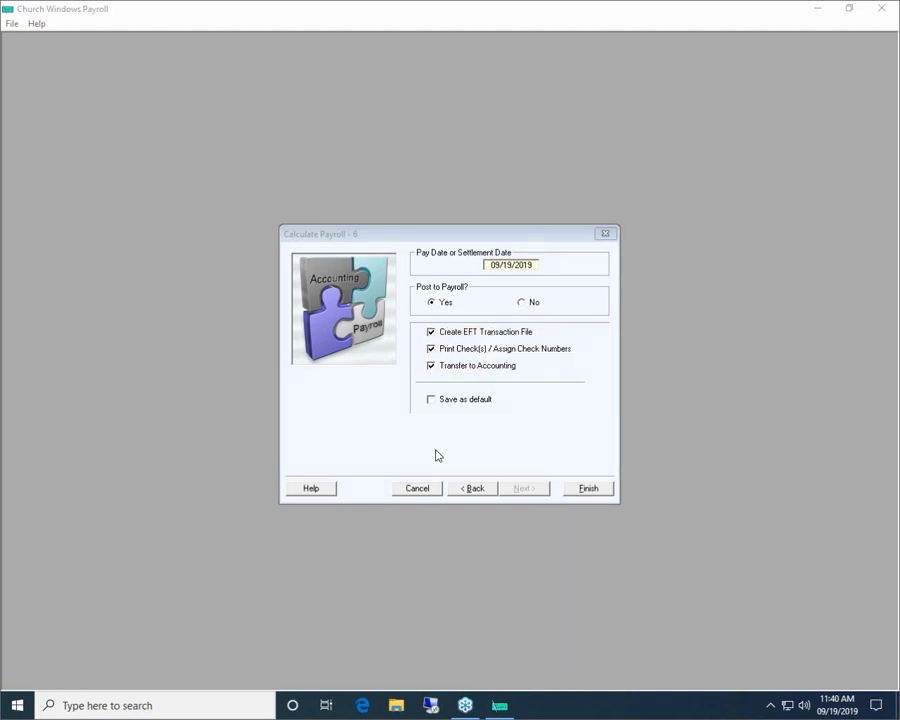
left_click(522, 303)
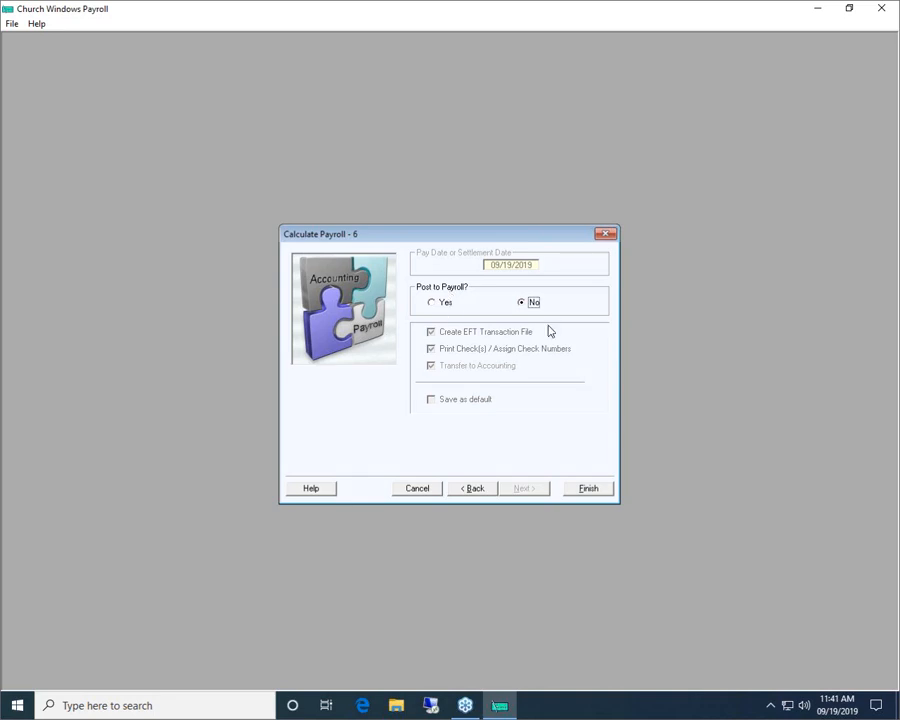
left_click(590, 488)
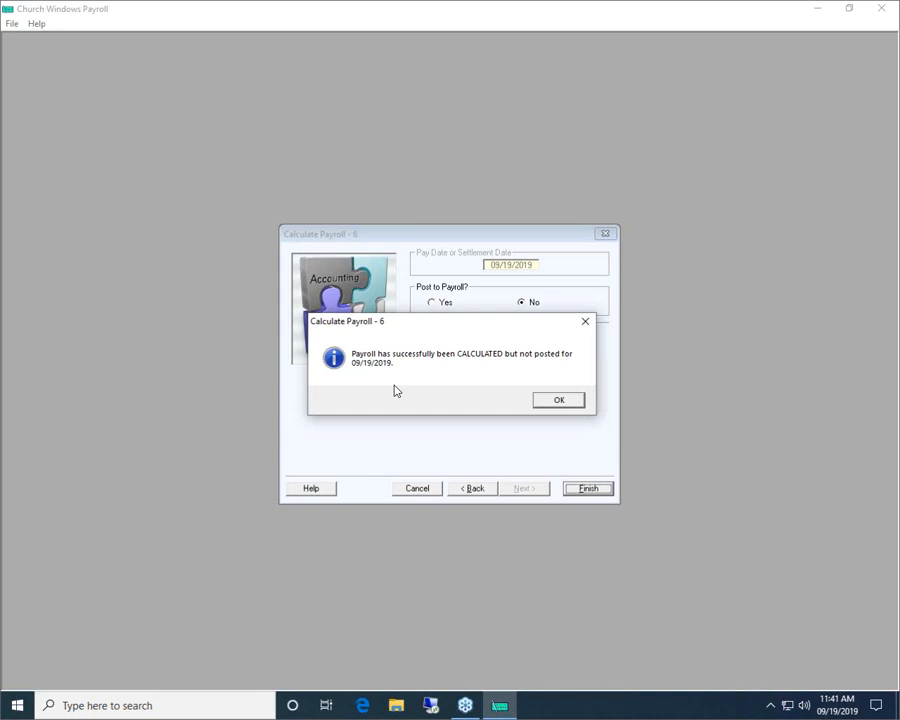
left_click(555, 401)
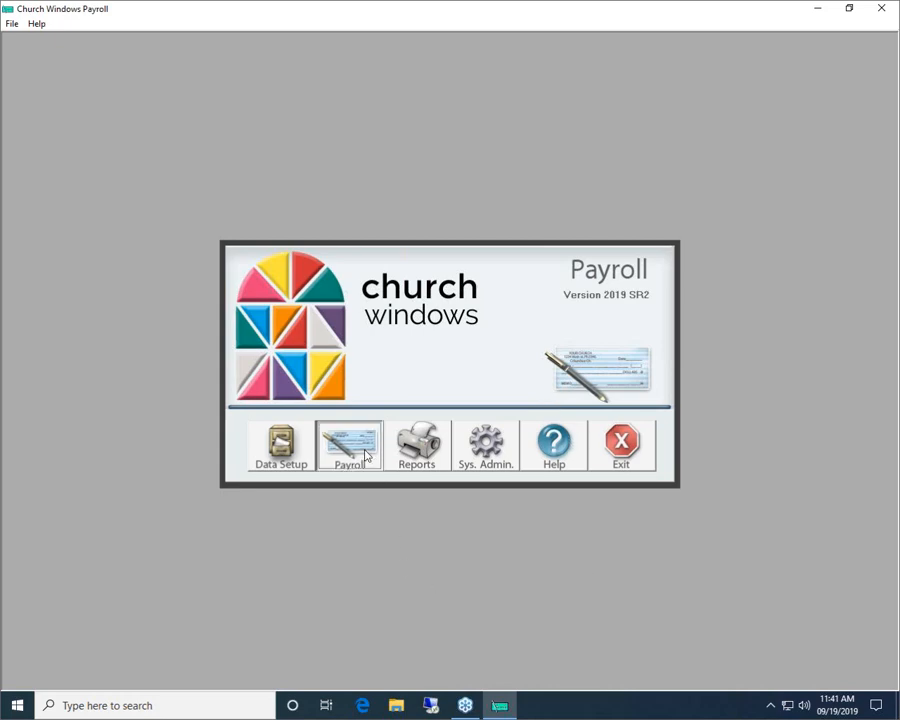
Step: Reopen the calculated payroll for editing and post it with EFT file creation, check printing and transfer to accounting included
left_click(365, 456)
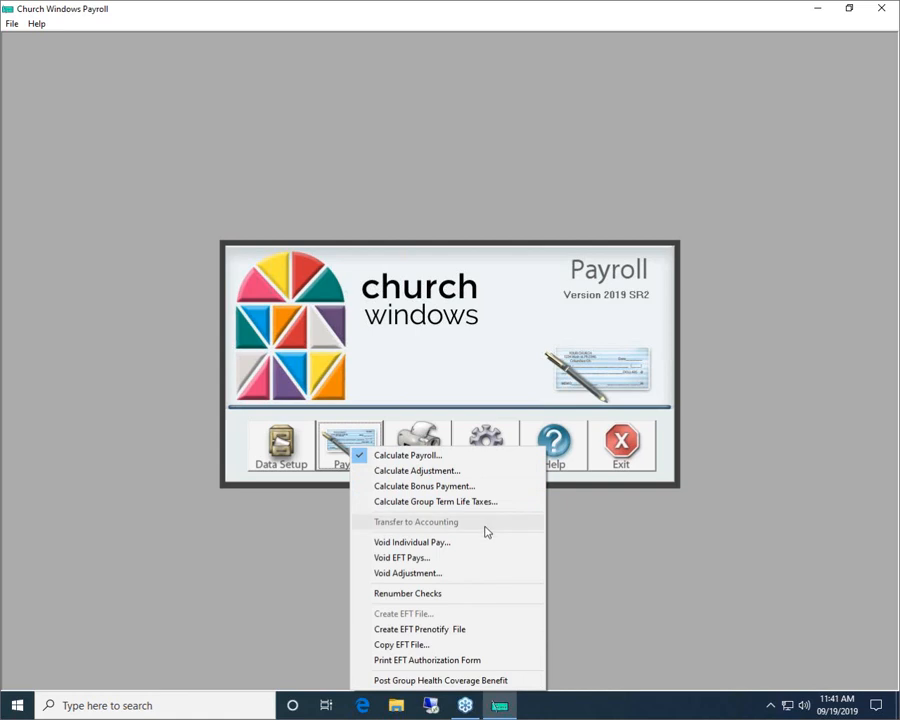
left_click(463, 458)
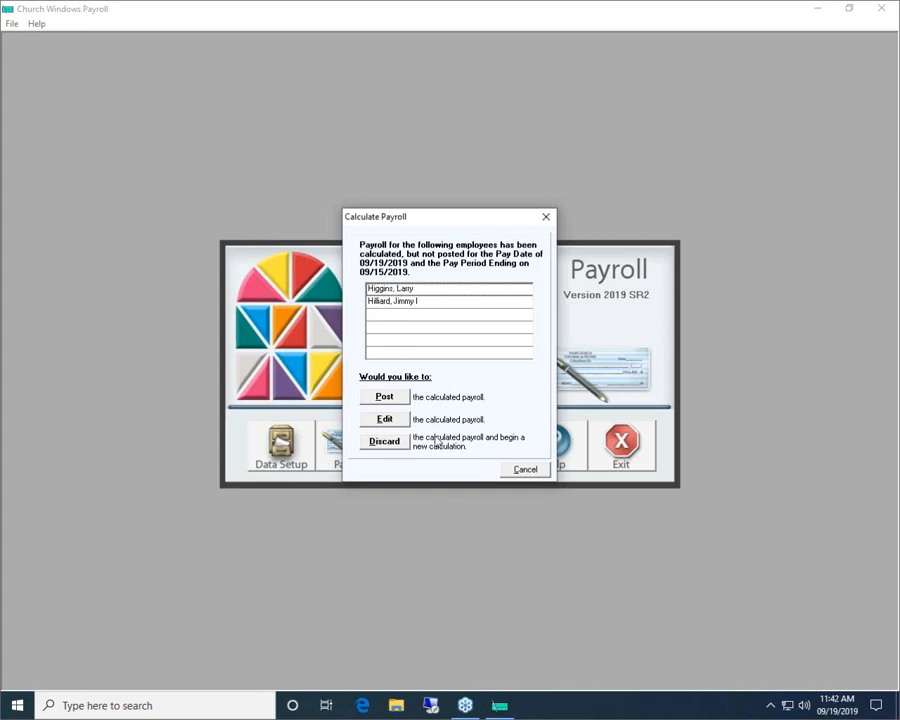
left_click(387, 421)
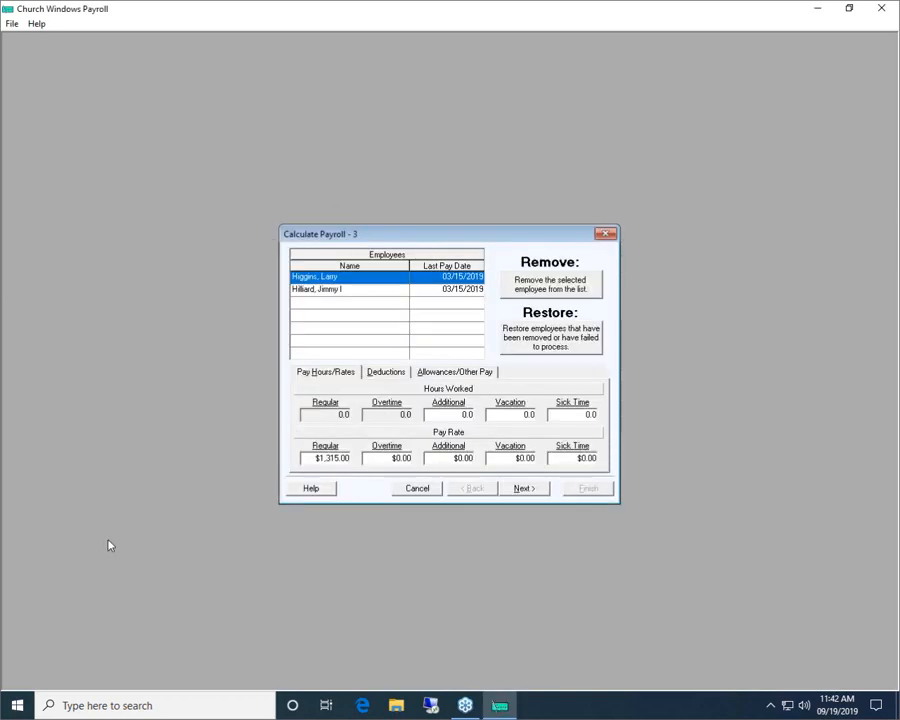
left_click(525, 488)
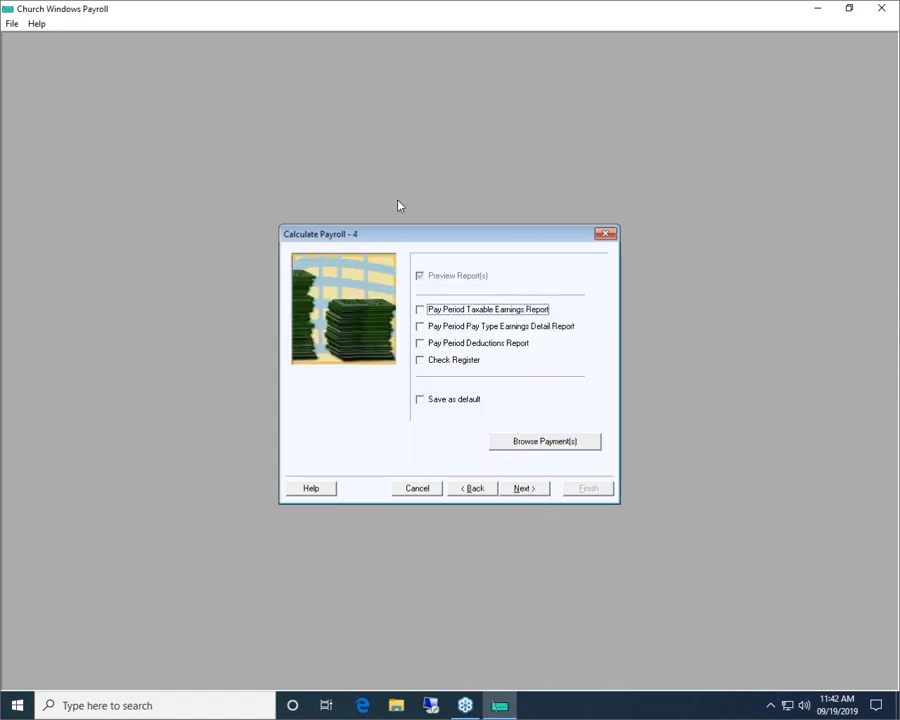
left_click(525, 488)
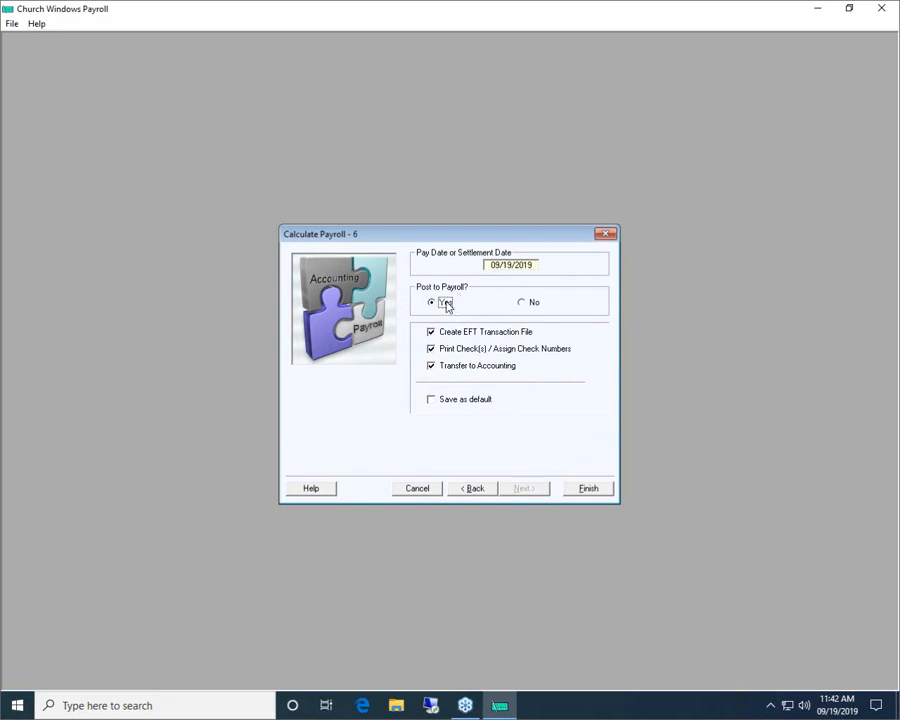
left_click(590, 490)
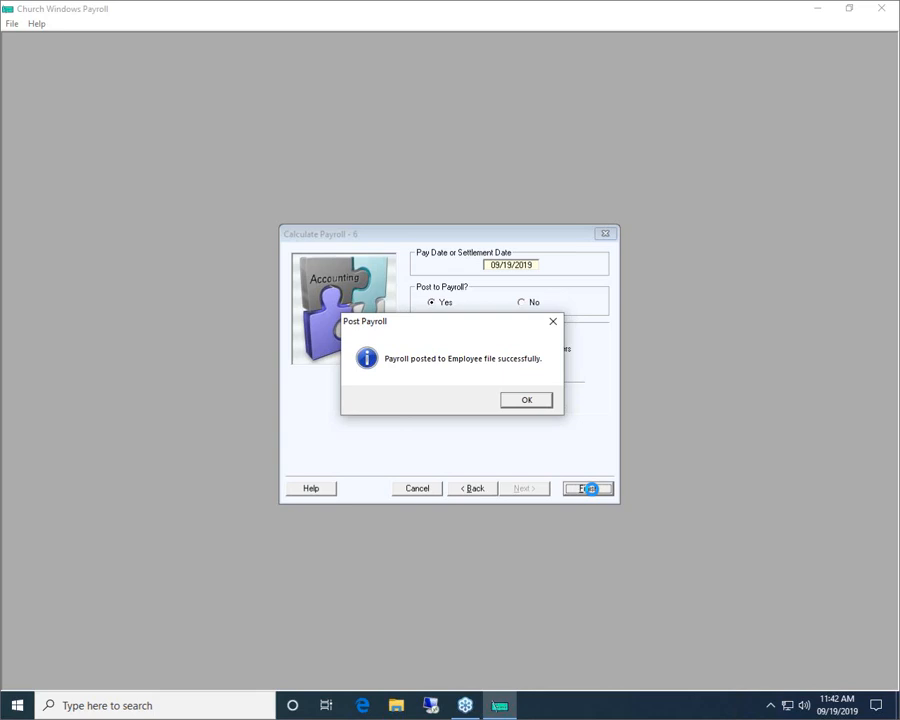
left_click(539, 401)
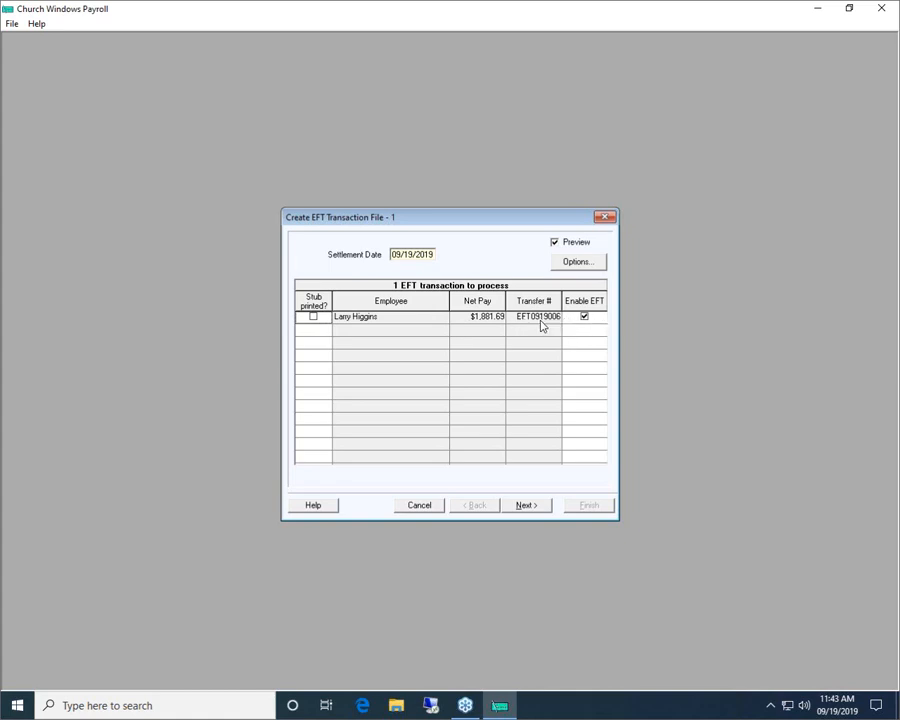
Step: Preview the EFT pay stub, mark it as printed, and create the EFT transaction file
left_click(535, 507)
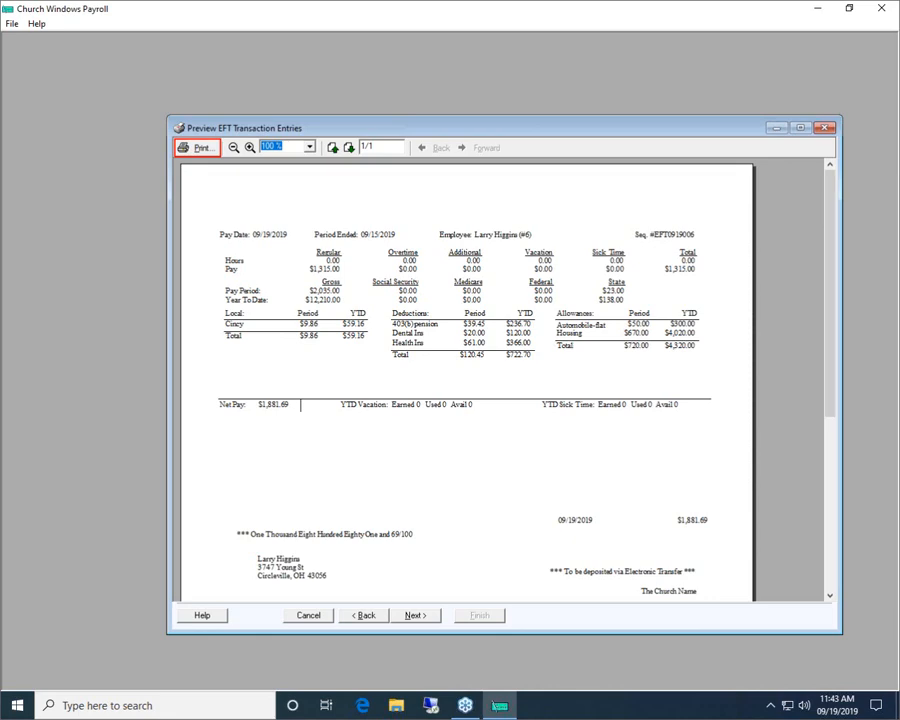
left_click(800, 127)
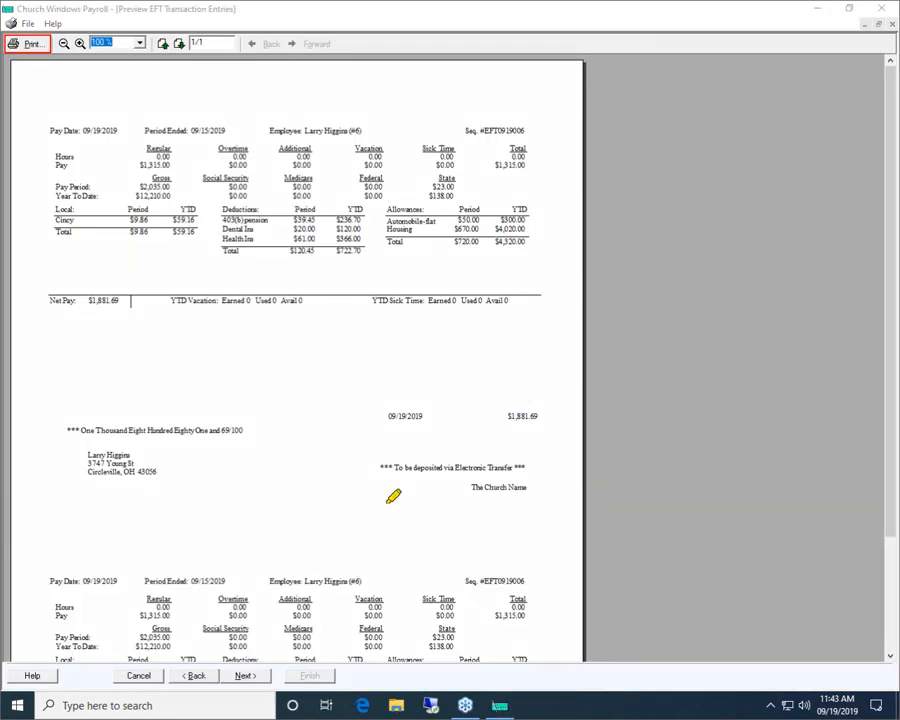
left_click_drag(380, 467, 532, 466)
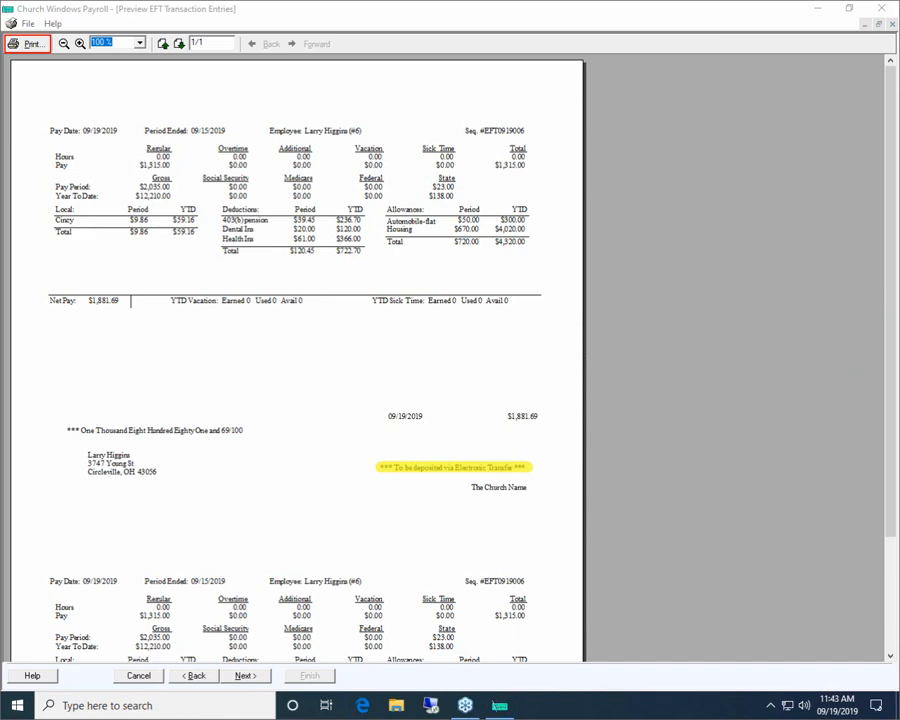
key("Escape")
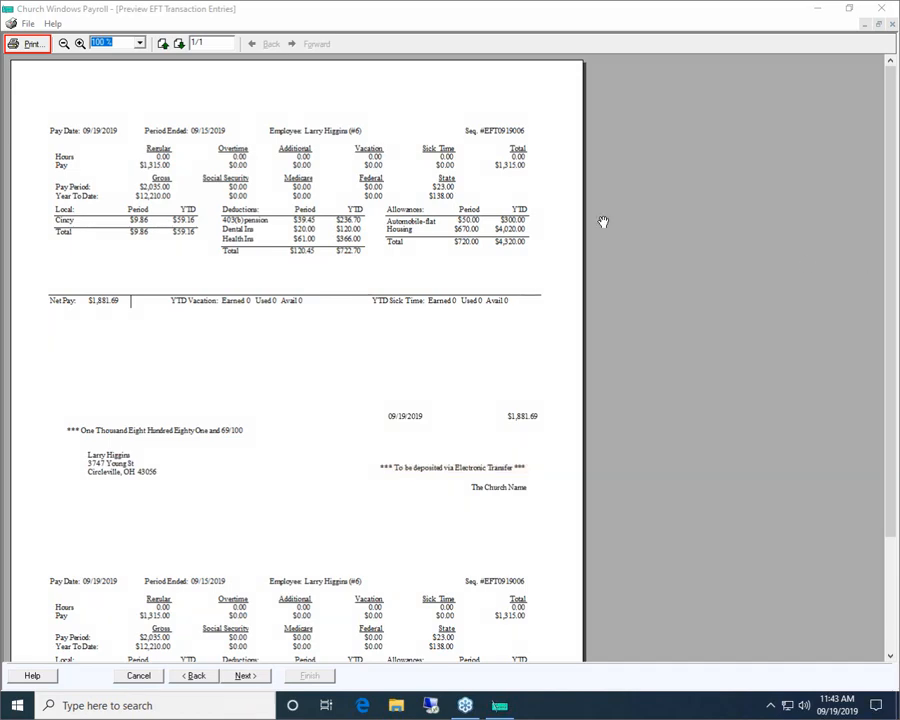
left_click(245, 675)
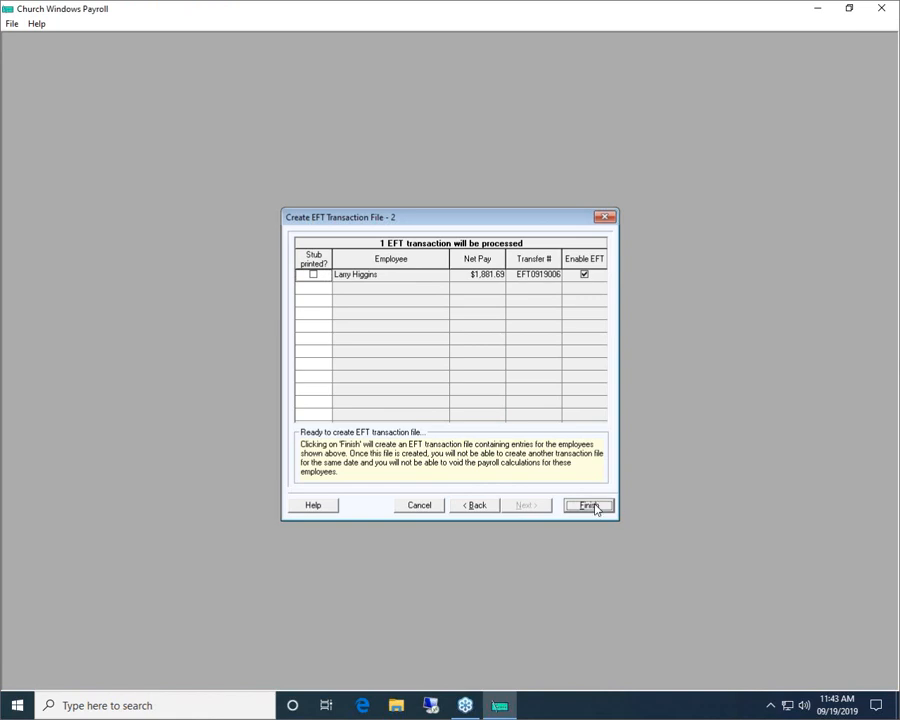
left_click(314, 275)
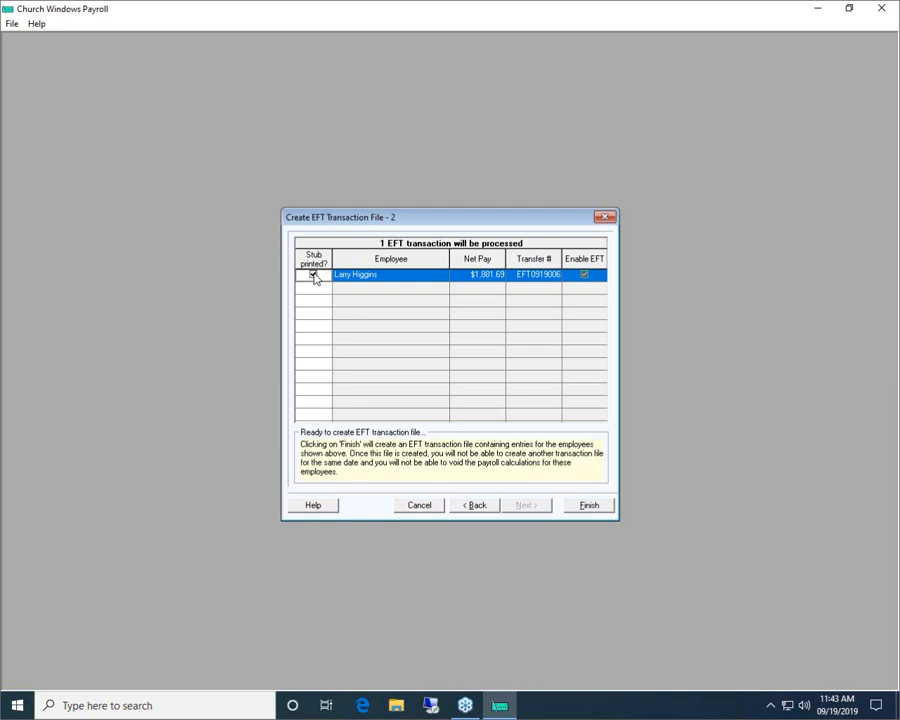
left_click(587, 507)
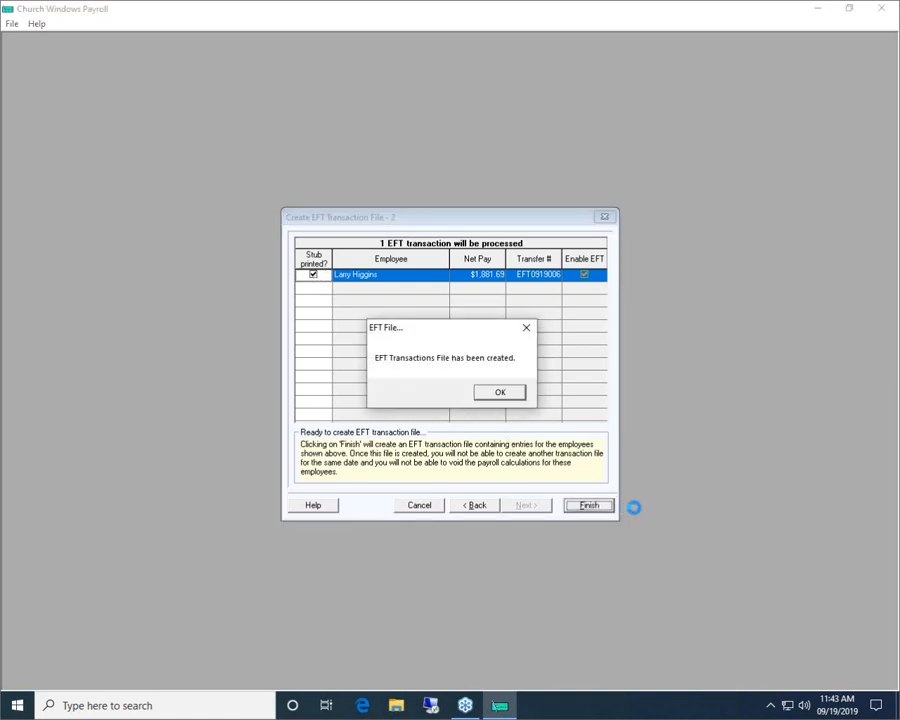
left_click(494, 393)
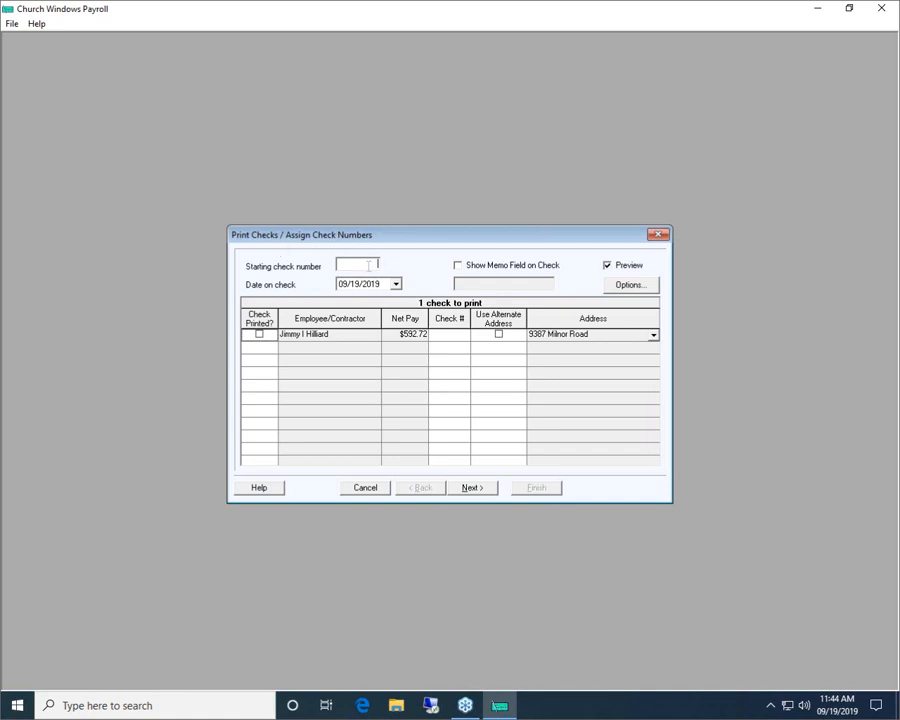
Step: Assign check number 5574 to the remaining paycheck and show the memo "Hello, I am a memo." on it
type("5574")
key("Tab")
left_click(458, 265)
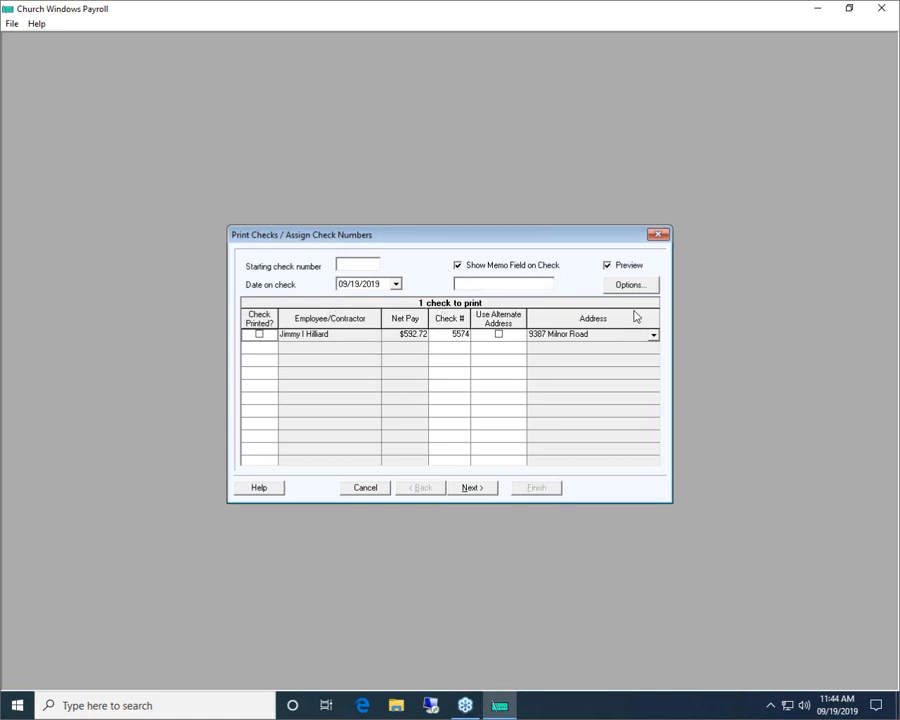
left_click(519, 285)
type("Hello, I am a memo.")
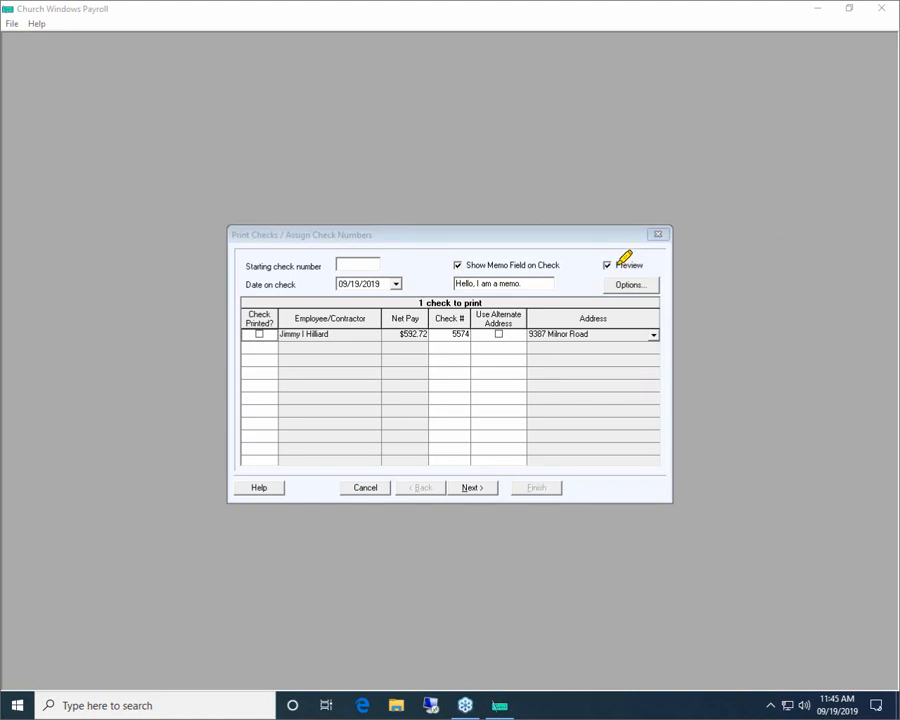
left_click_drag(613, 265, 647, 266)
Step: Preview the paycheck in full size, mark it as printed, and finish with the checks recorded as printed correctly
left_click(476, 489)
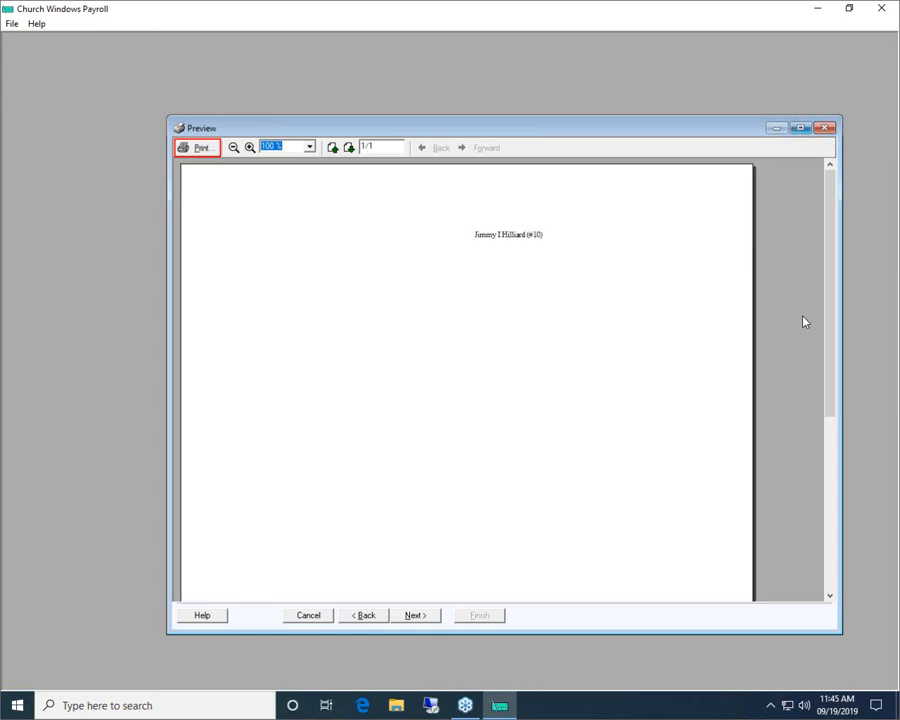
left_click(800, 128)
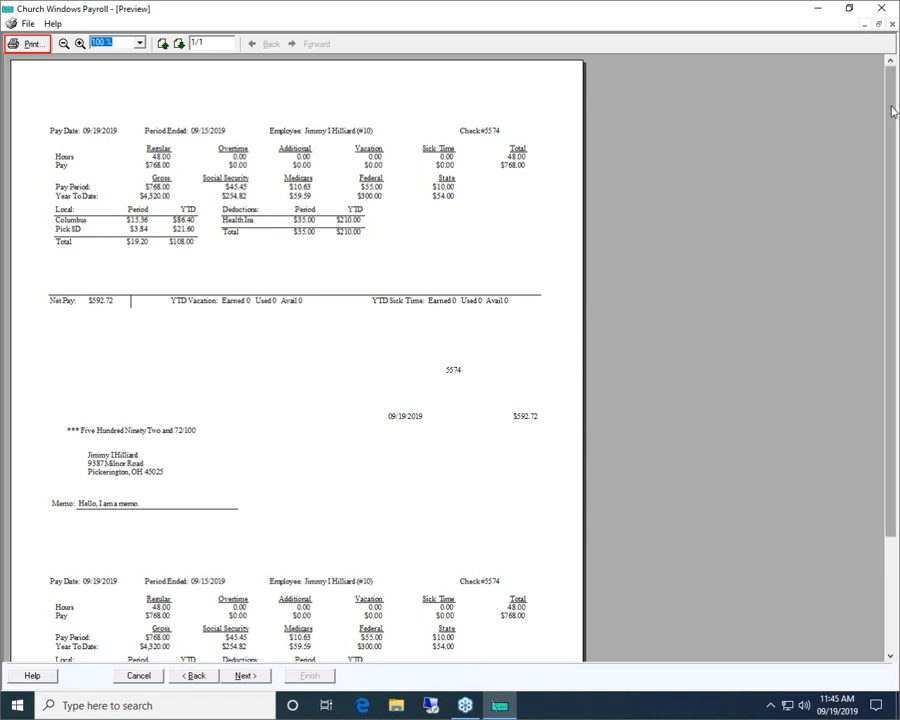
left_click_drag(892, 110, 888, 143)
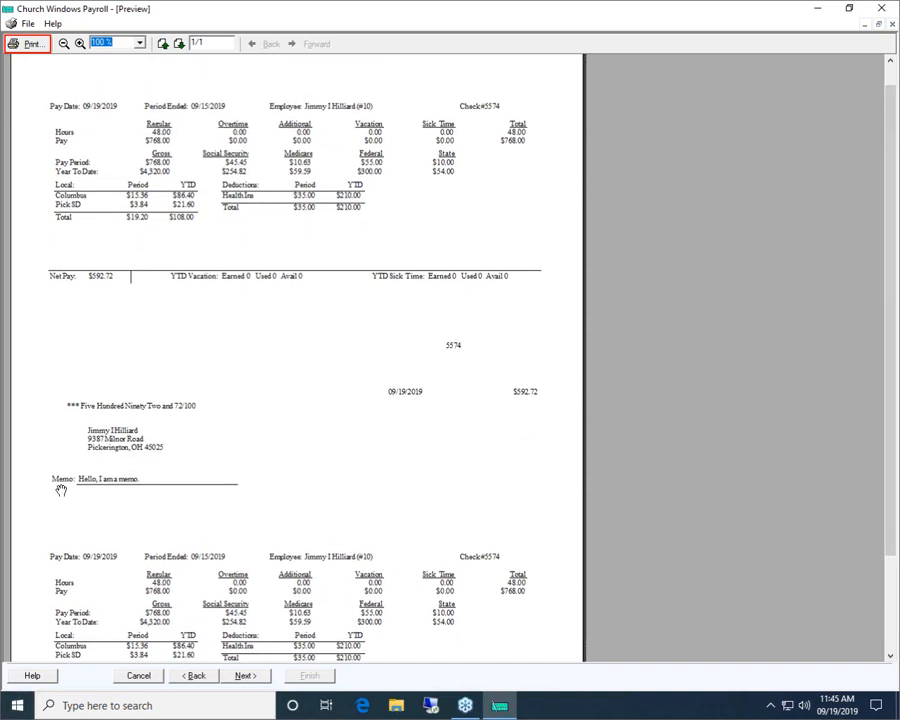
scroll(135, 481, "down", 1)
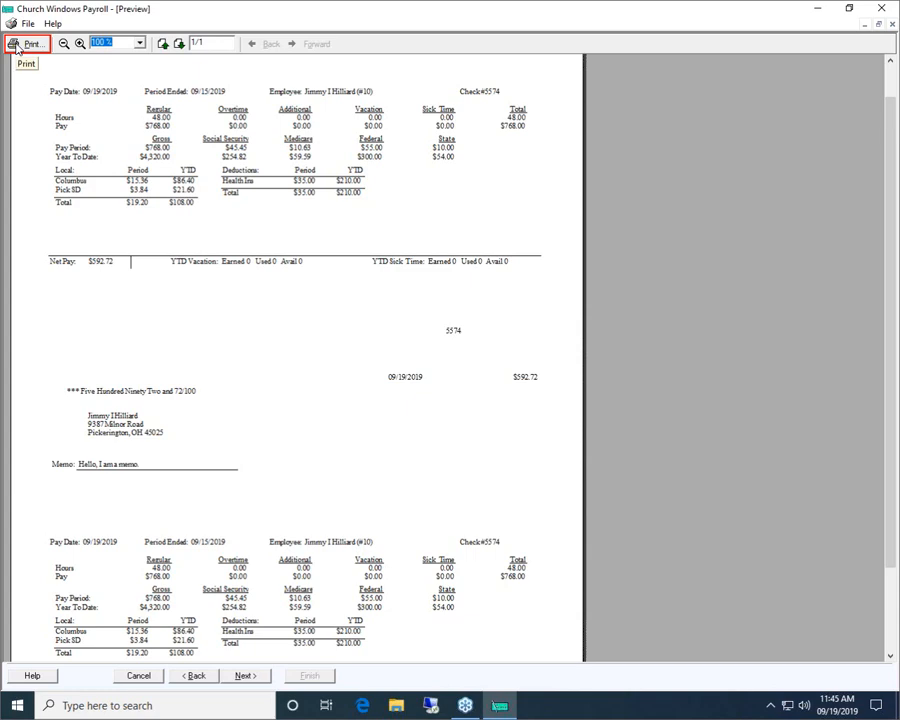
left_click(245, 677)
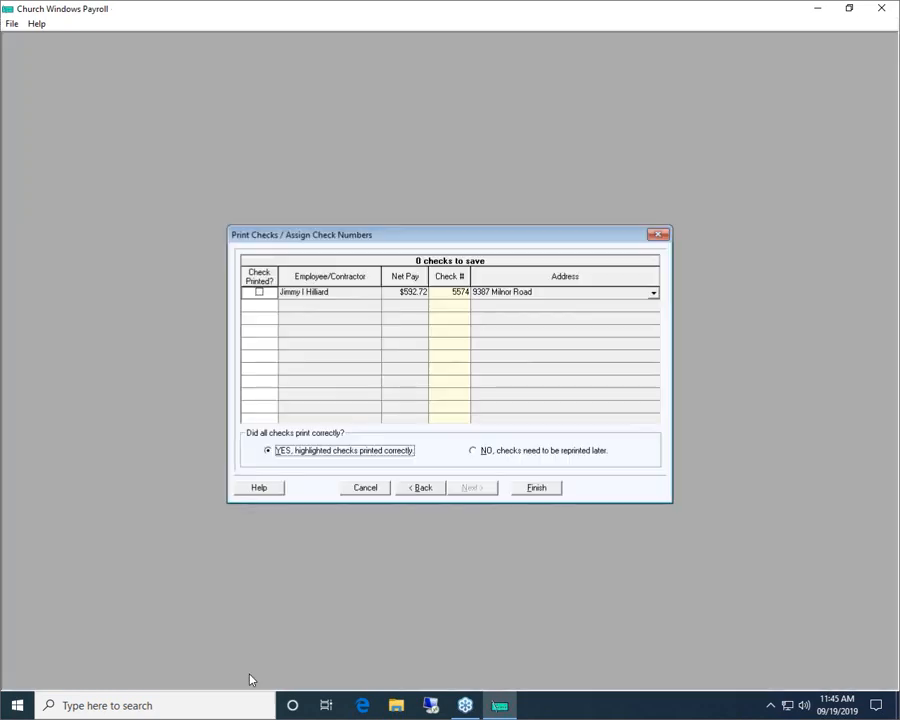
left_click(260, 292)
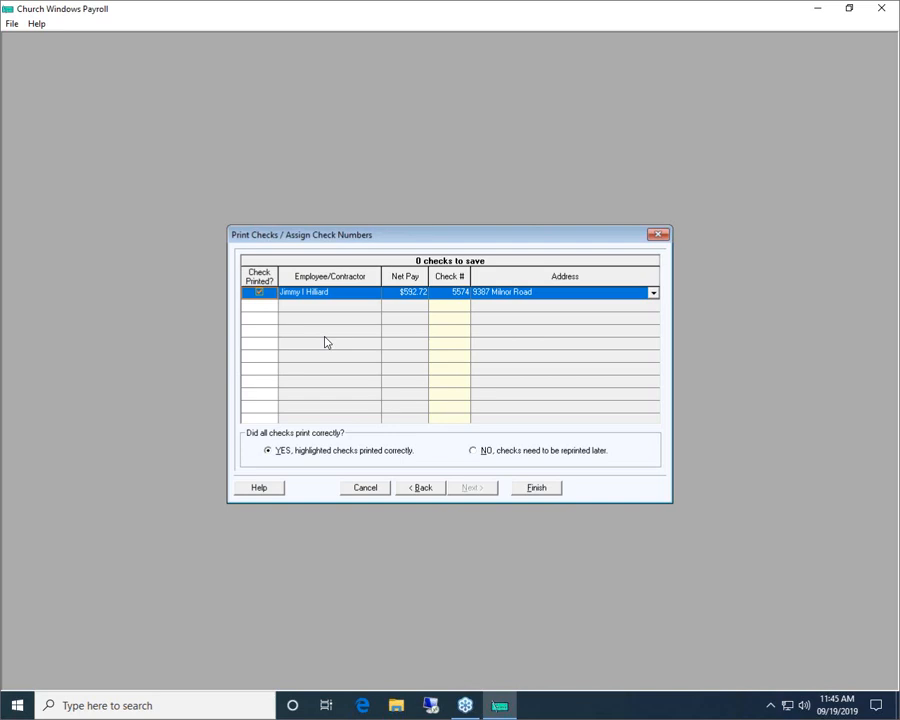
left_click(537, 489)
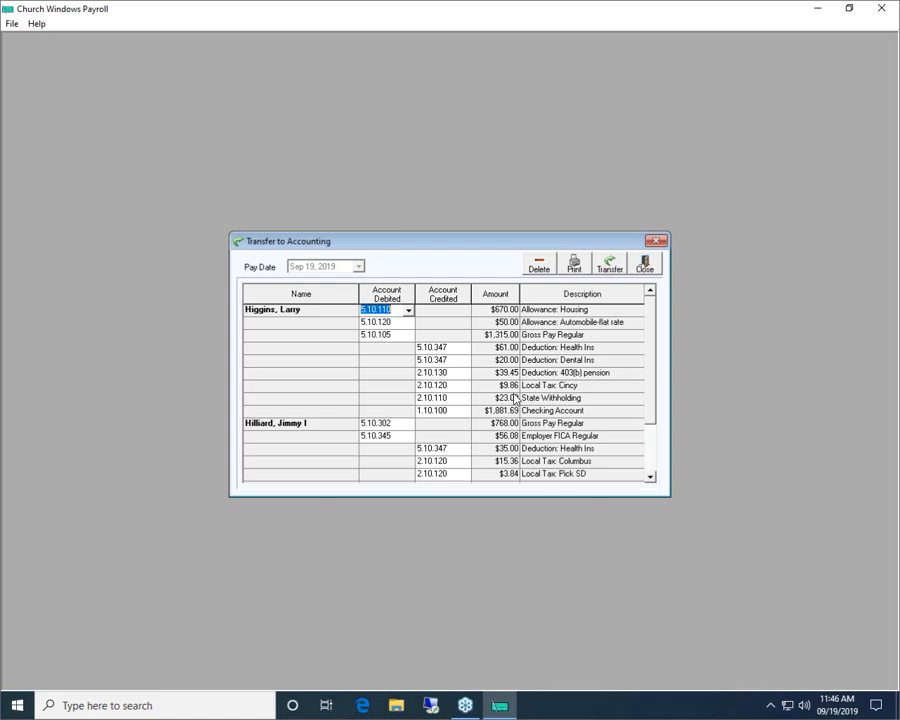
Step: Review both employees' accounting entries and the transfer audit report, and transfer the entries to accounting without printing the posted transactions
scroll(652, 384, "down", 1)
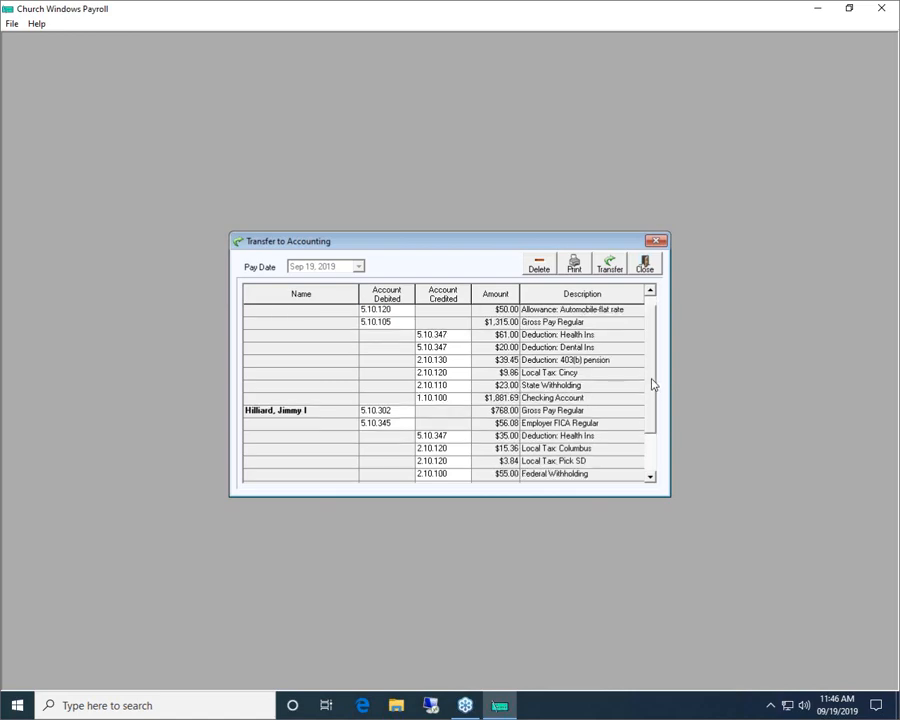
scroll(651, 406, "down", 2)
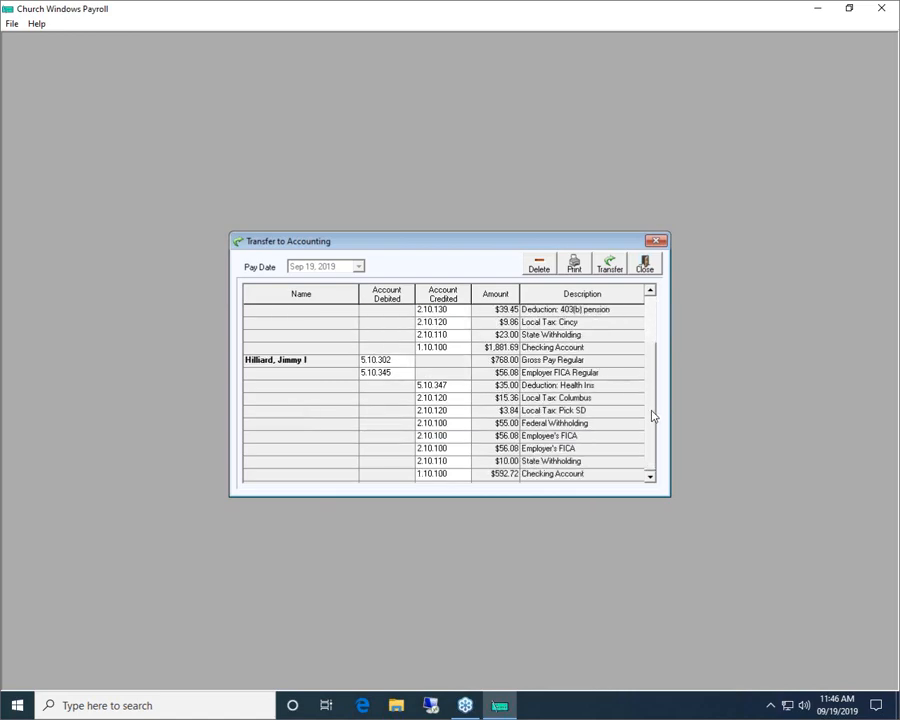
left_click_drag(652, 412, 650, 363)
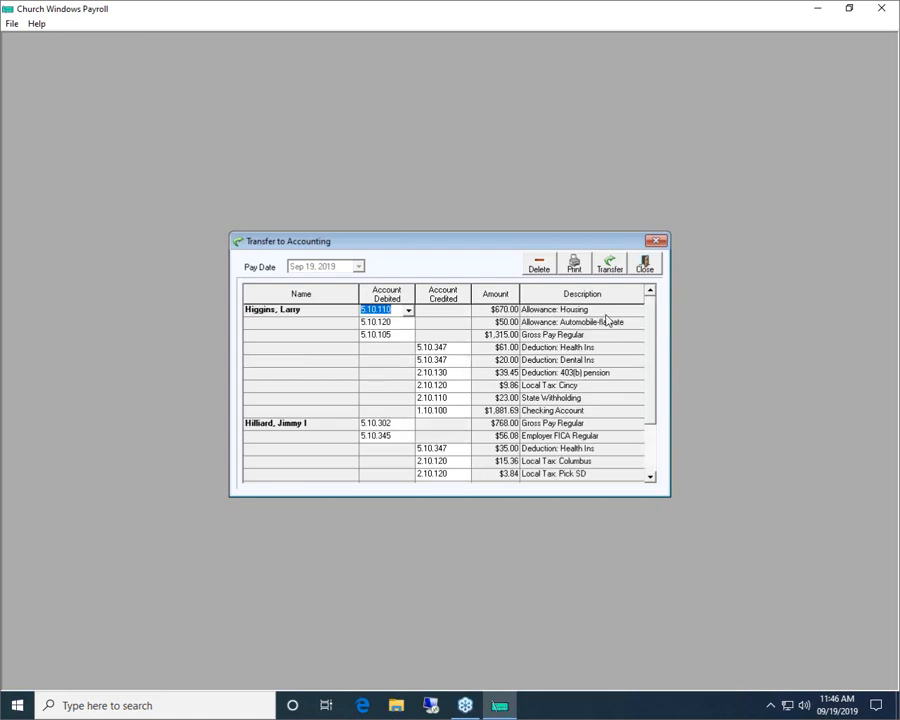
left_click(574, 266)
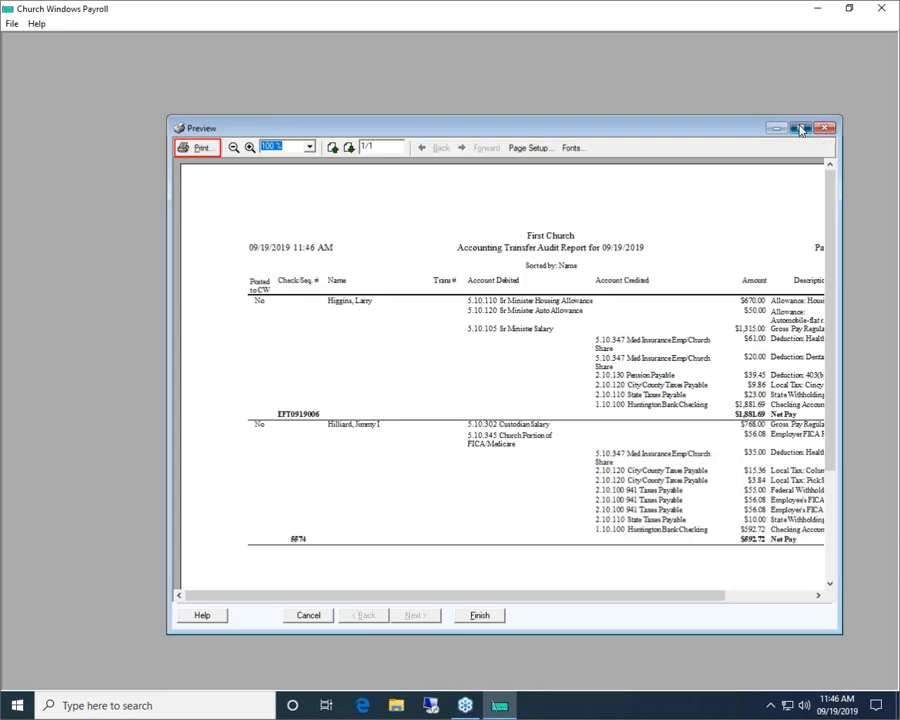
left_click(800, 129)
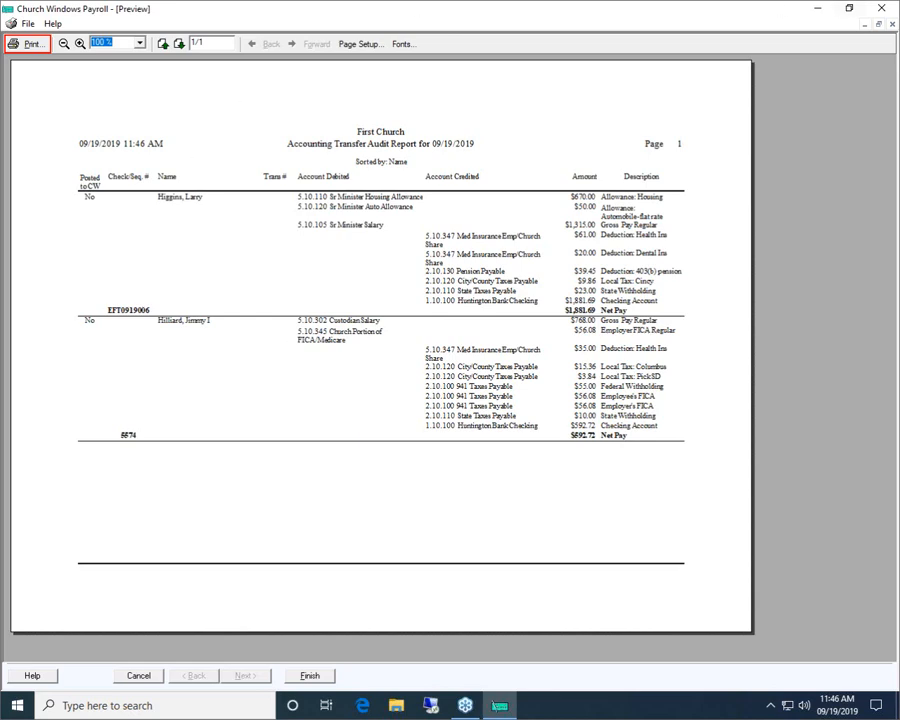
left_click(891, 25)
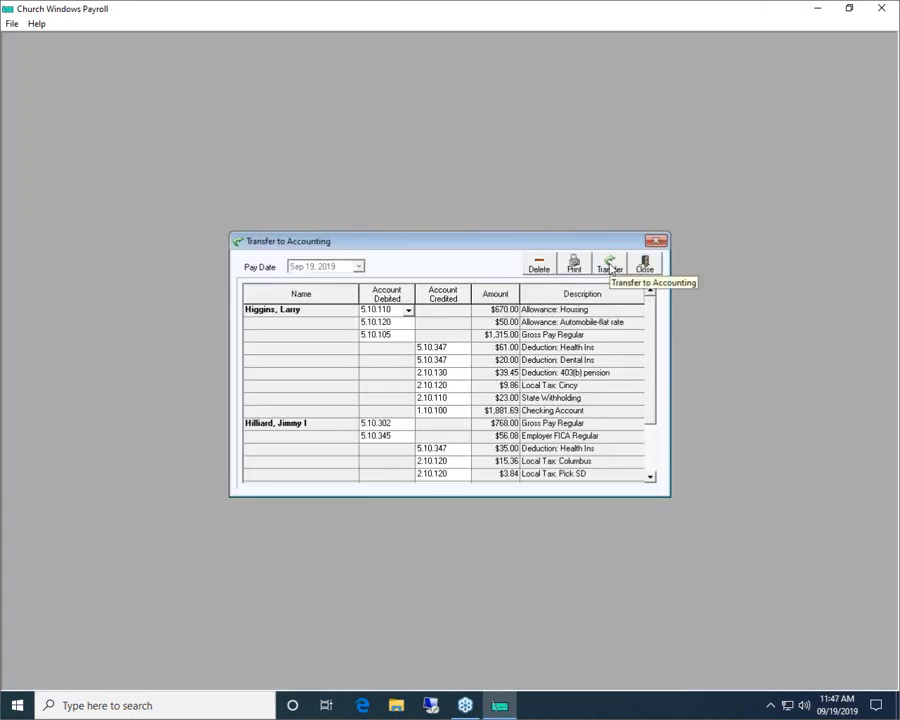
left_click(611, 266)
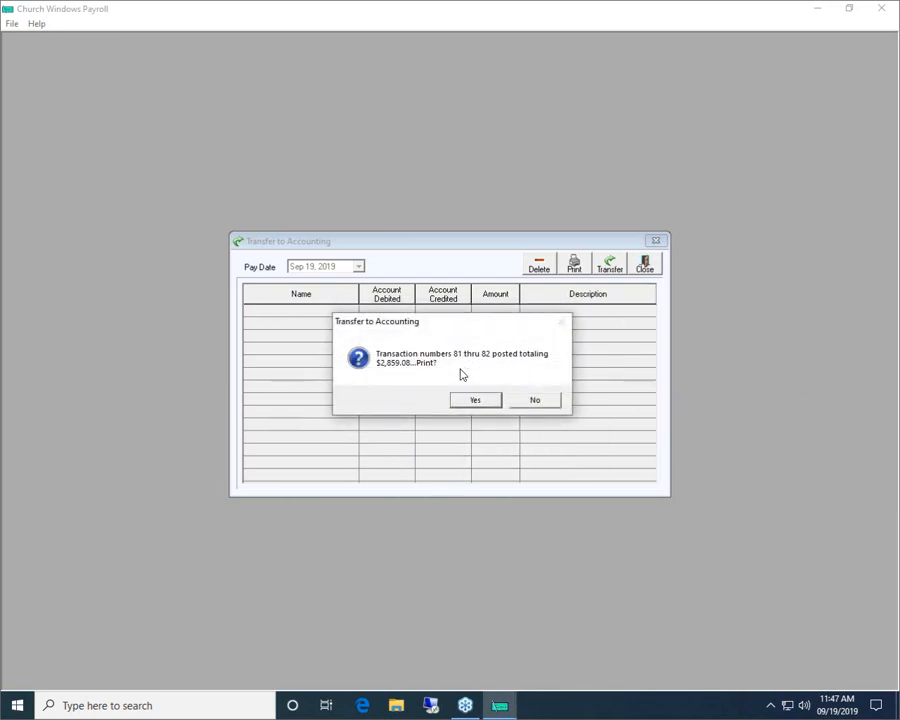
left_click(545, 400)
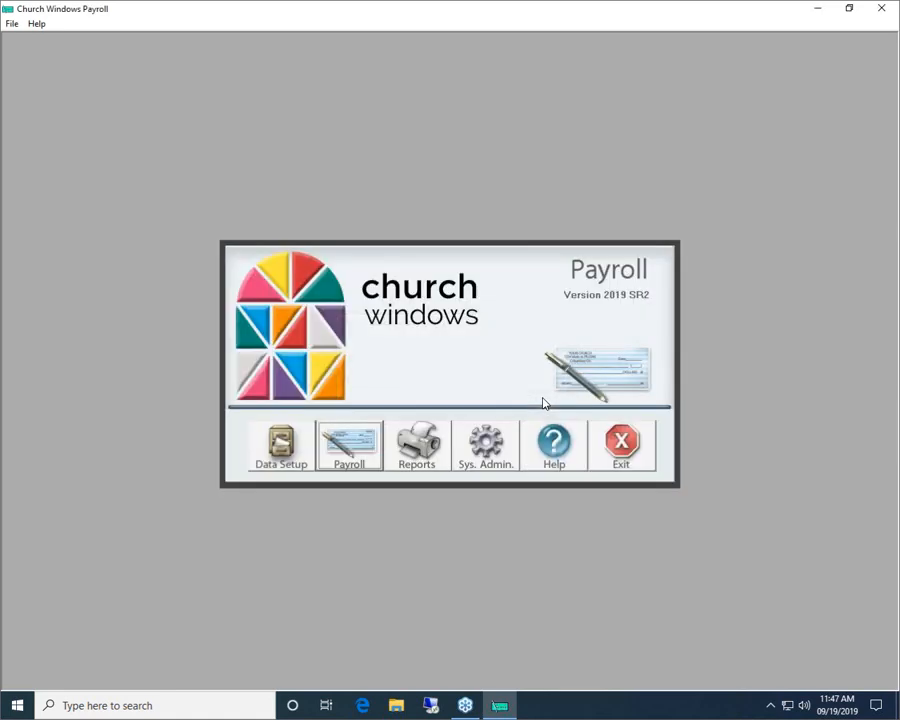